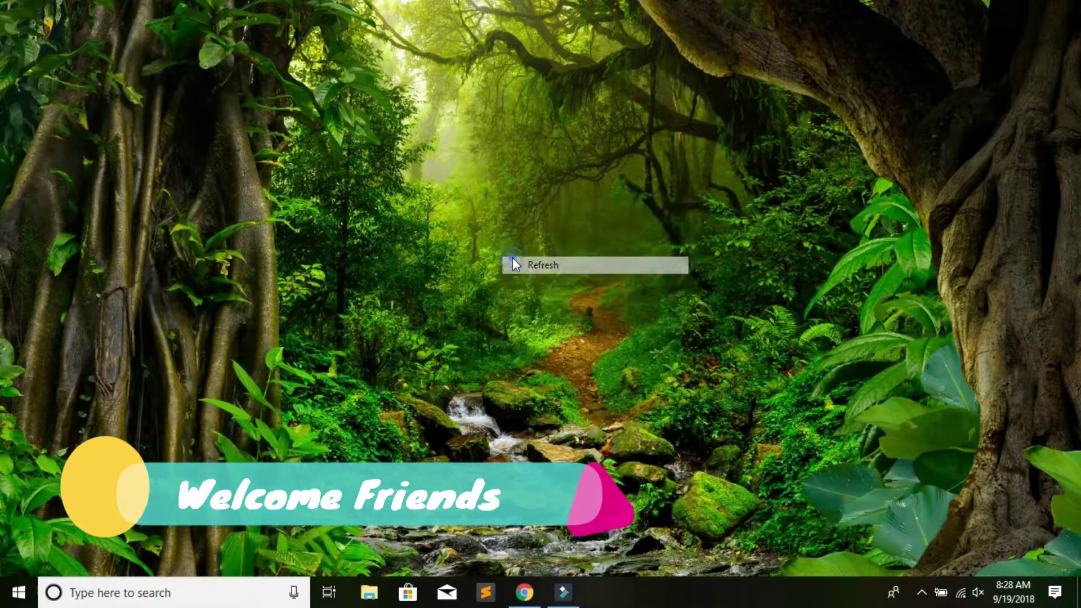
# Switch to Sublime Text and read the "Install Git in Windows" notes from the title to the website link instruction
pyautogui.click(482, 596)
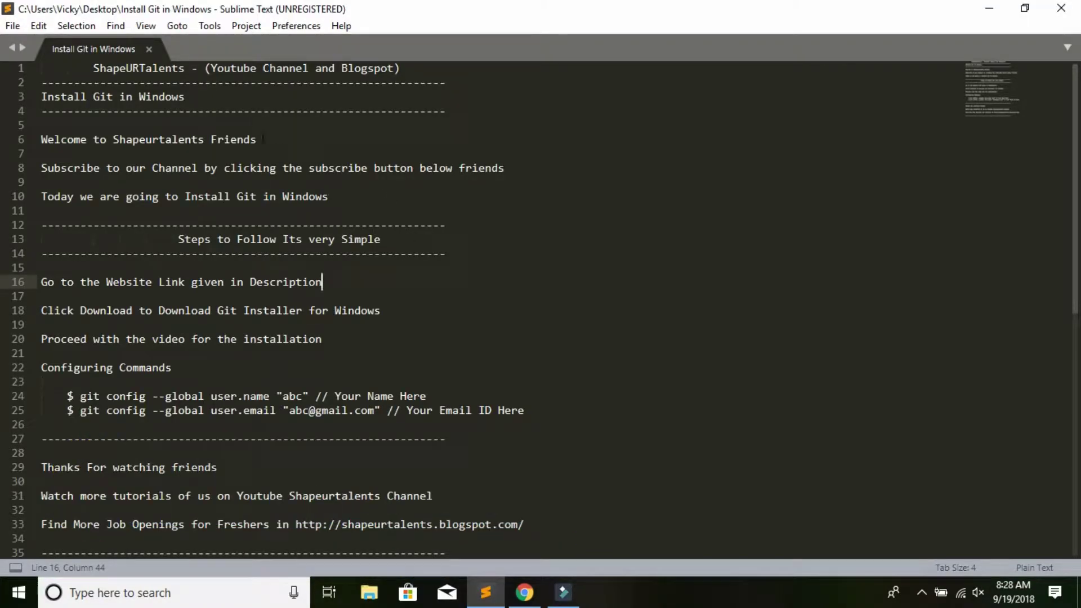
pyautogui.click(233, 84)
pyautogui.click(235, 101)
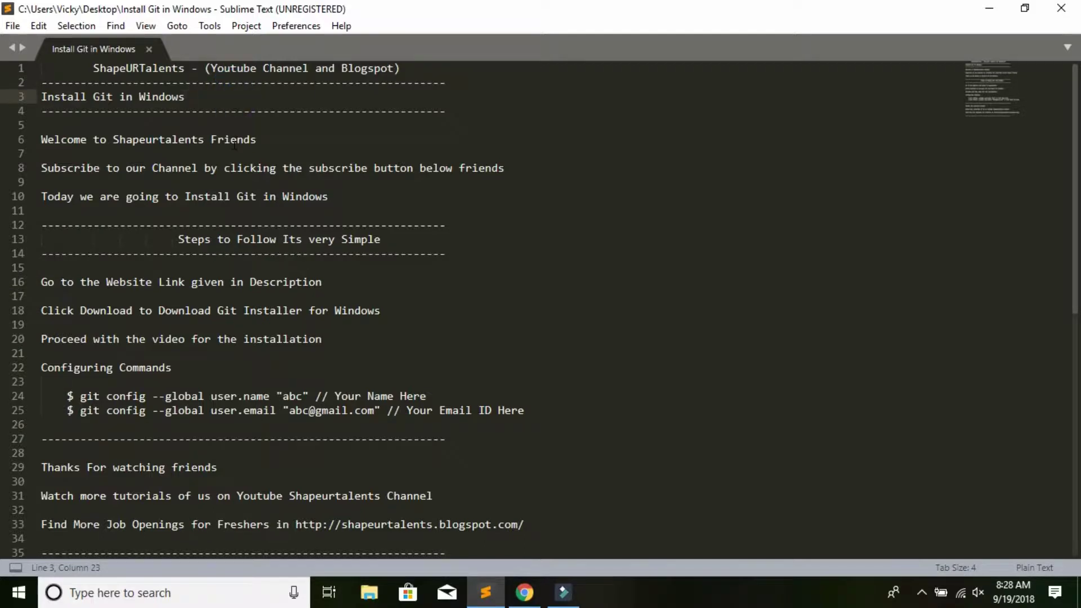
pyautogui.moveTo(279, 143); pyautogui.dragTo(38, 152)
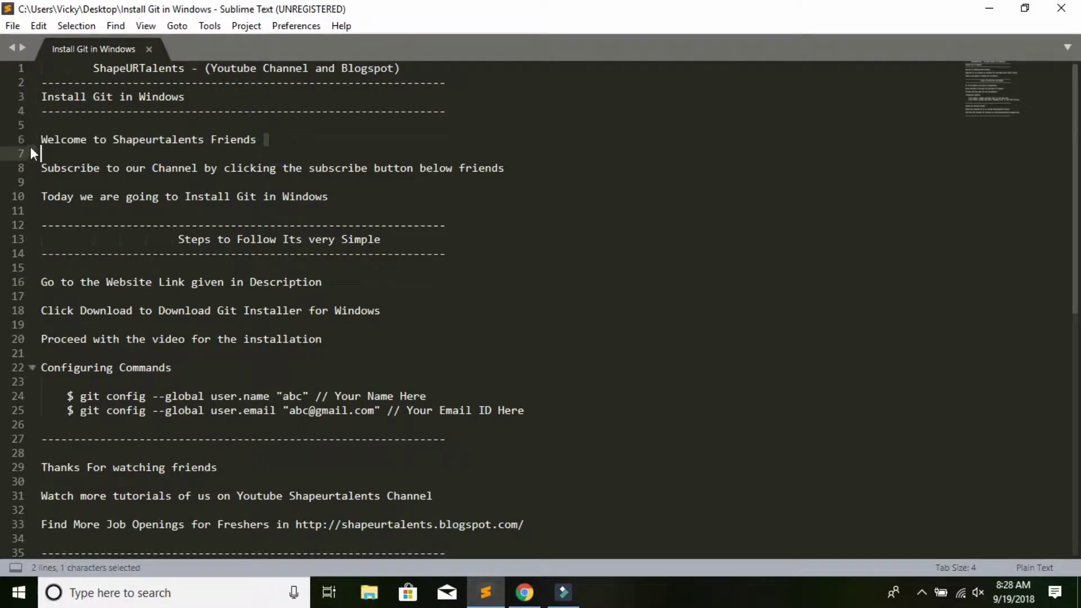
pyautogui.click(505, 168)
pyautogui.moveTo(505, 167); pyautogui.dragTo(41, 153)
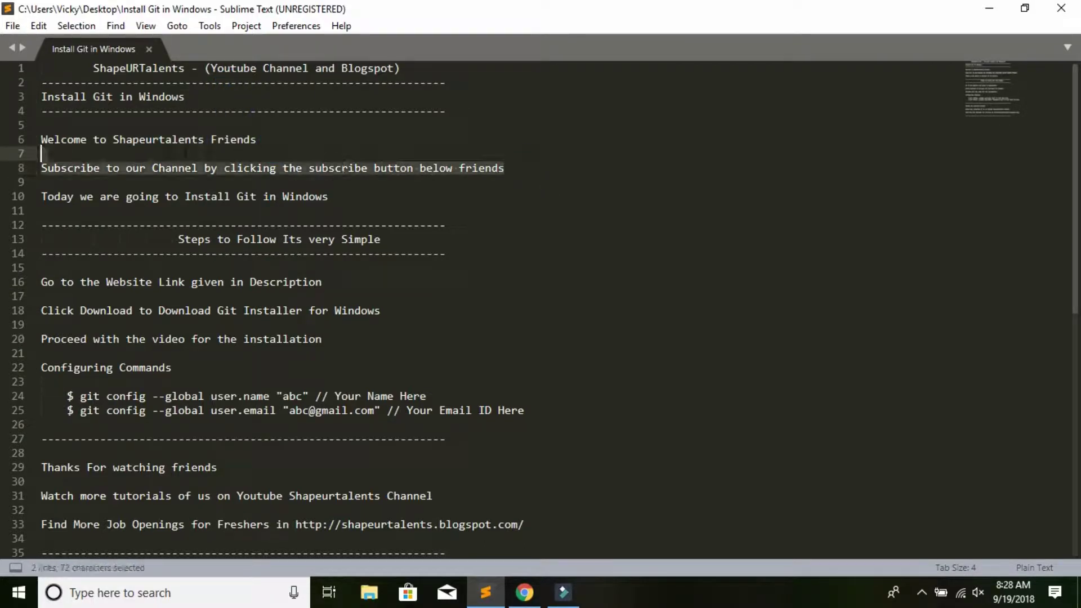
pyautogui.click(332, 197)
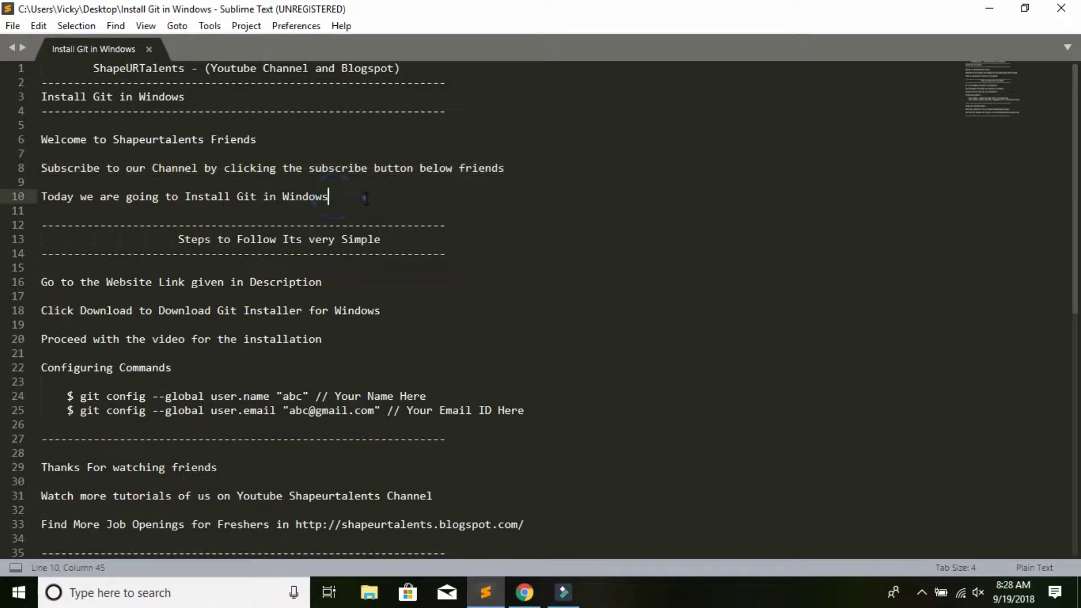
pyautogui.hotkey('shift', 'Down')
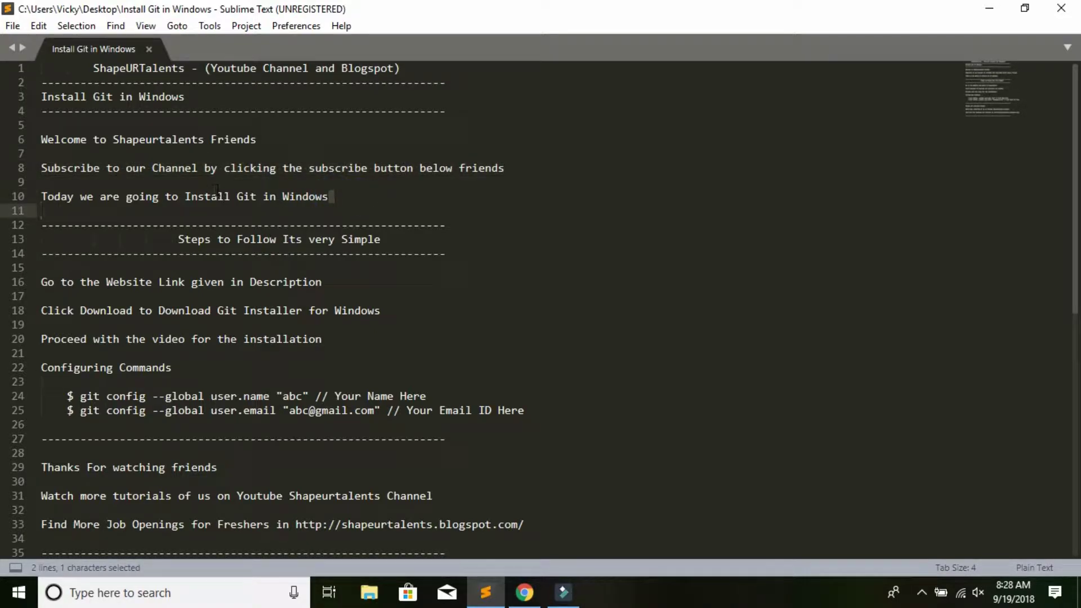
pyautogui.click(426, 198)
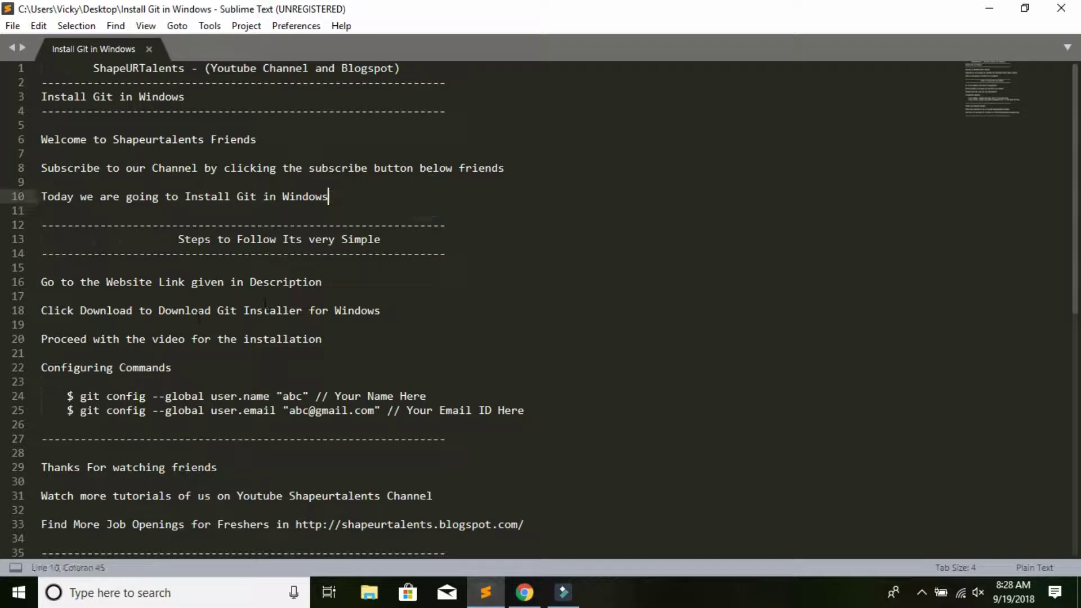
pyautogui.click(271, 281)
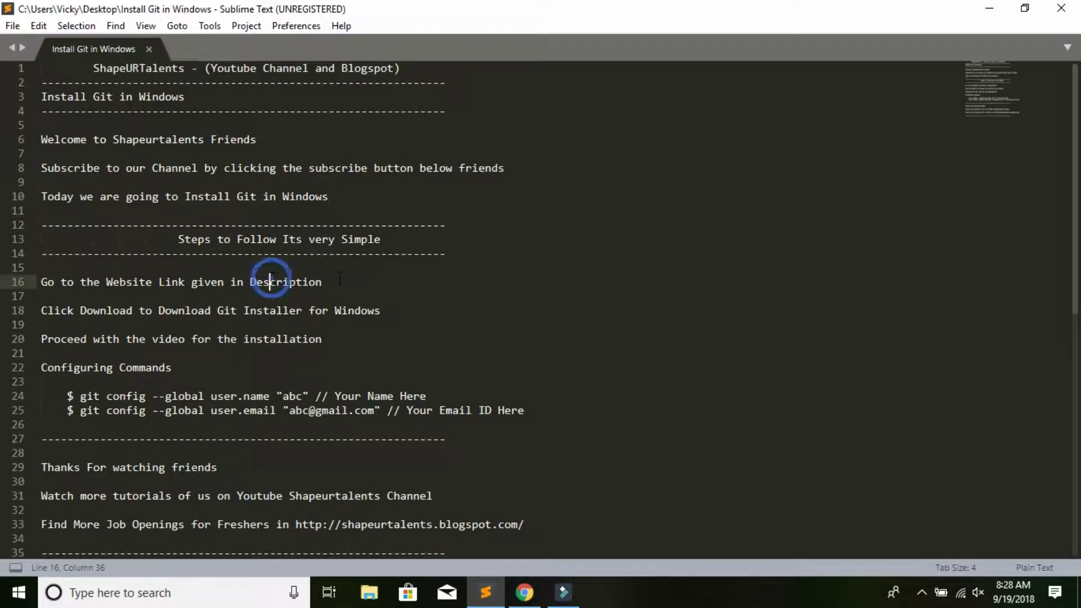
pyautogui.click(352, 273)
pyautogui.click(354, 279)
# Switch to Chrome and start downloading the Git for Windows installer from gitforwindows.org
pyautogui.click(525, 591)
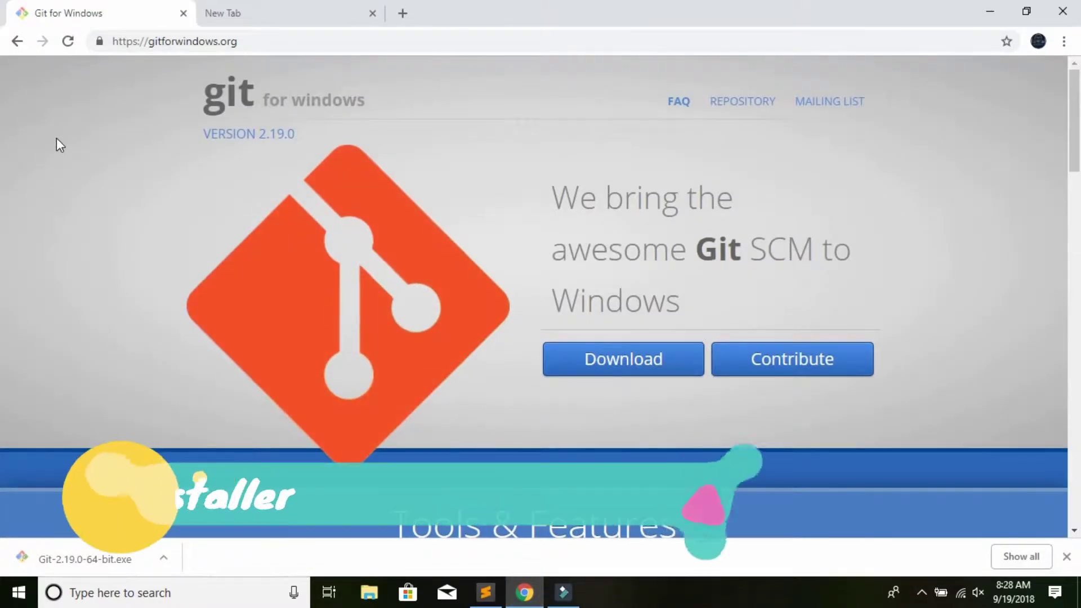
pyautogui.click(230, 42)
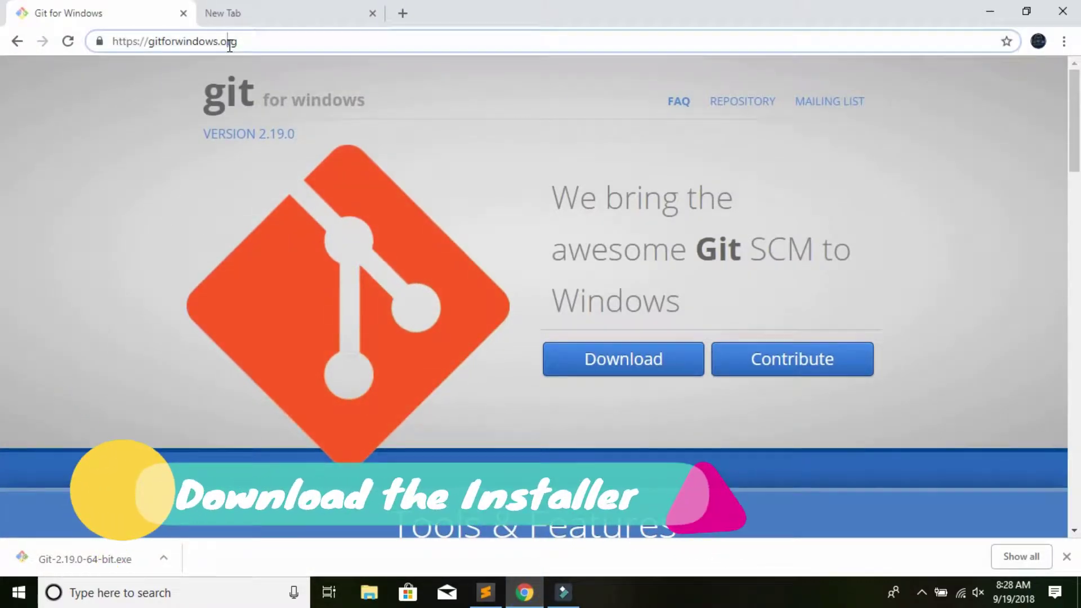
pyautogui.click(500, 251)
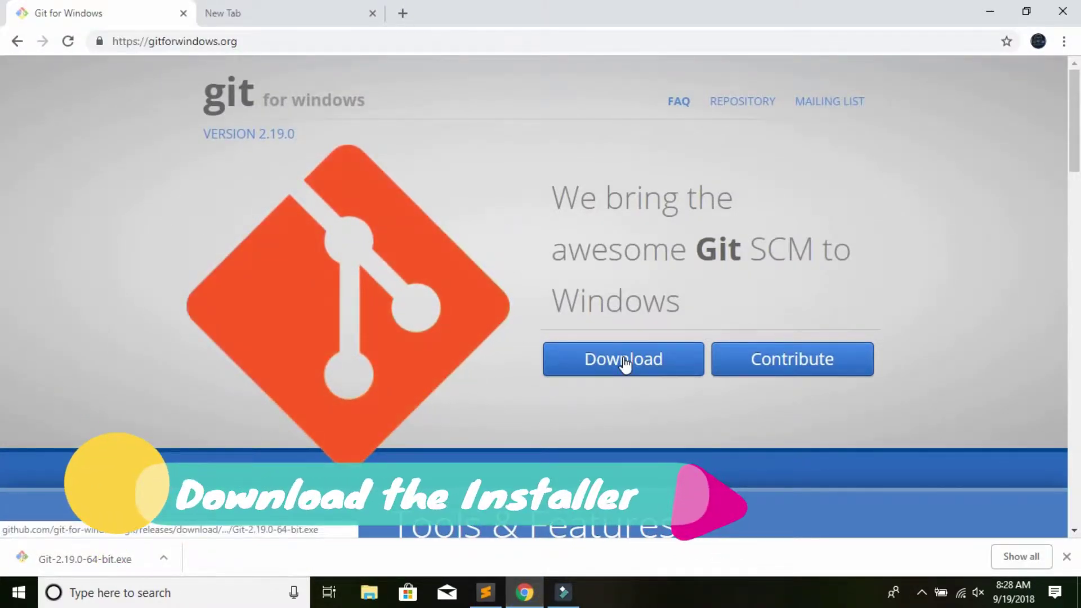
pyautogui.click(485, 592)
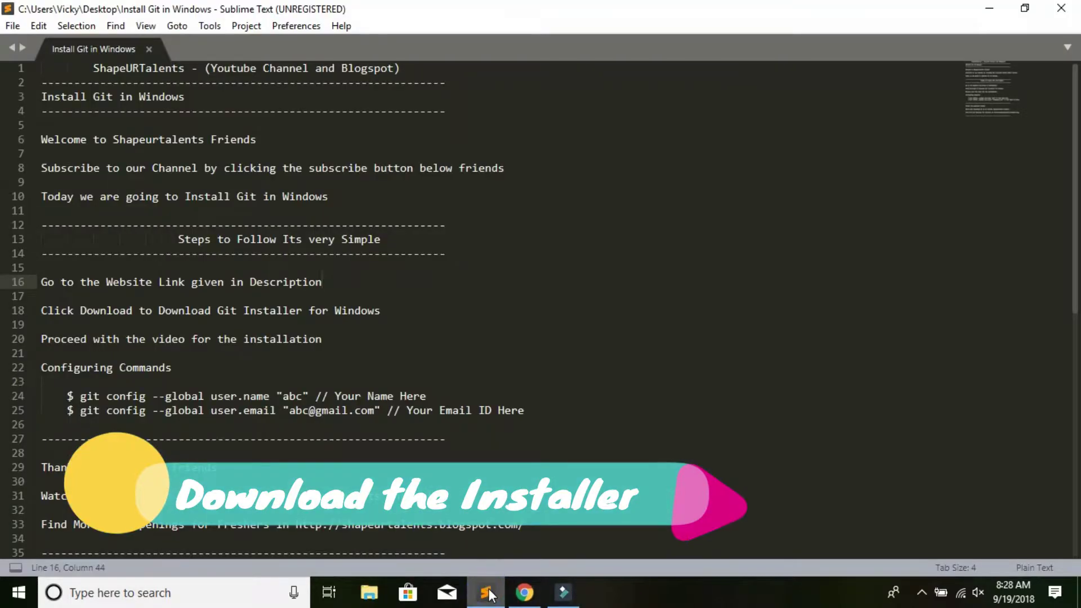
pyautogui.click(524, 593)
pyautogui.click(612, 358)
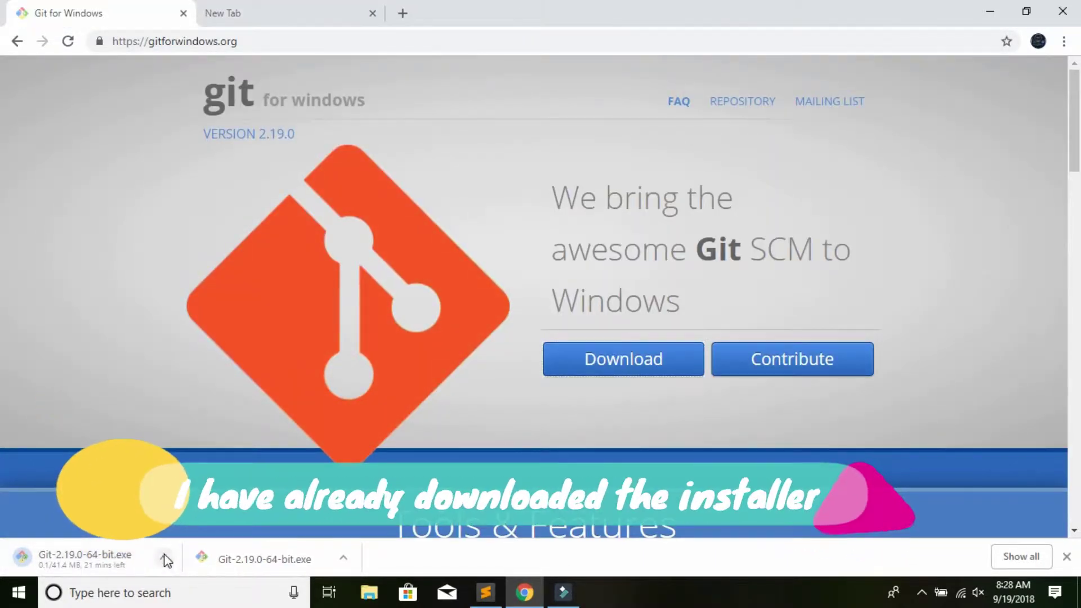
# Cancel the running Git-2.19.0-64-bit.exe download and minimize the browser to show the desktop
pyautogui.click(164, 559)
pyautogui.click(179, 529)
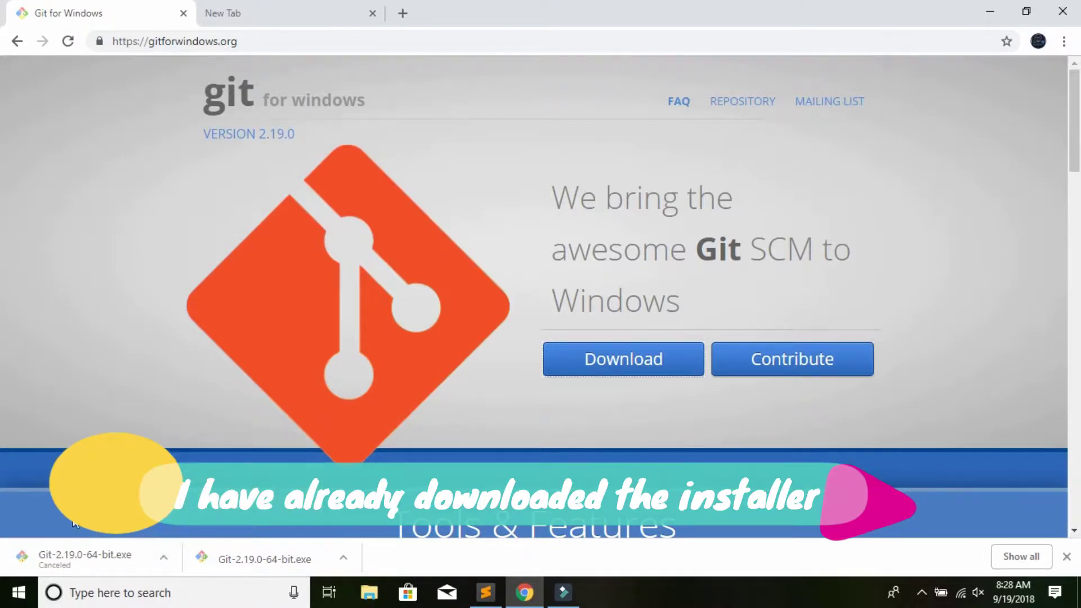
pyautogui.click(986, 11)
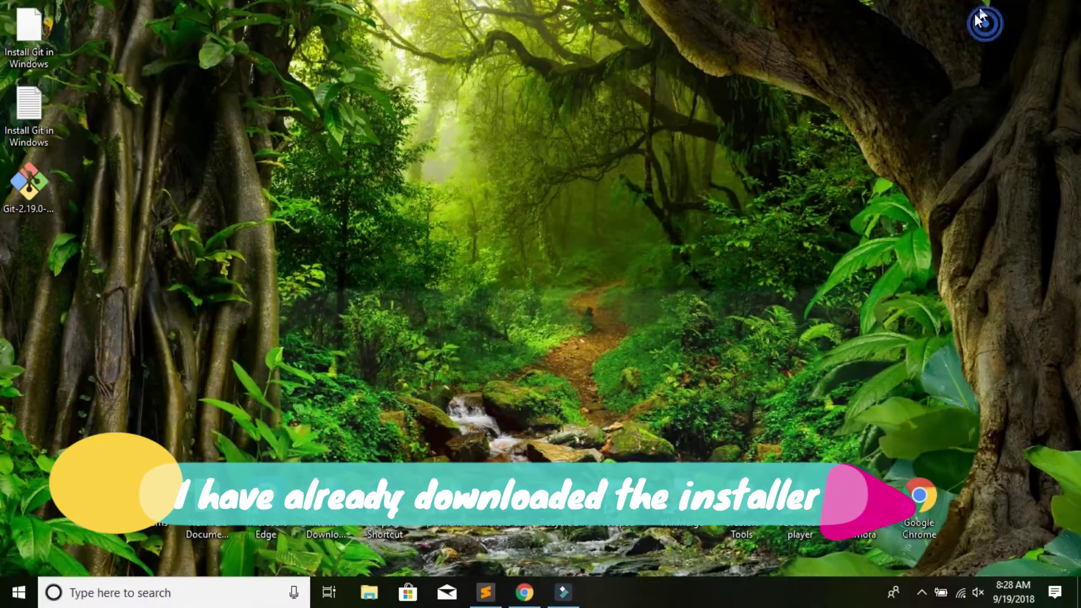
pyautogui.rightClick(567, 156)
pyautogui.click(597, 226)
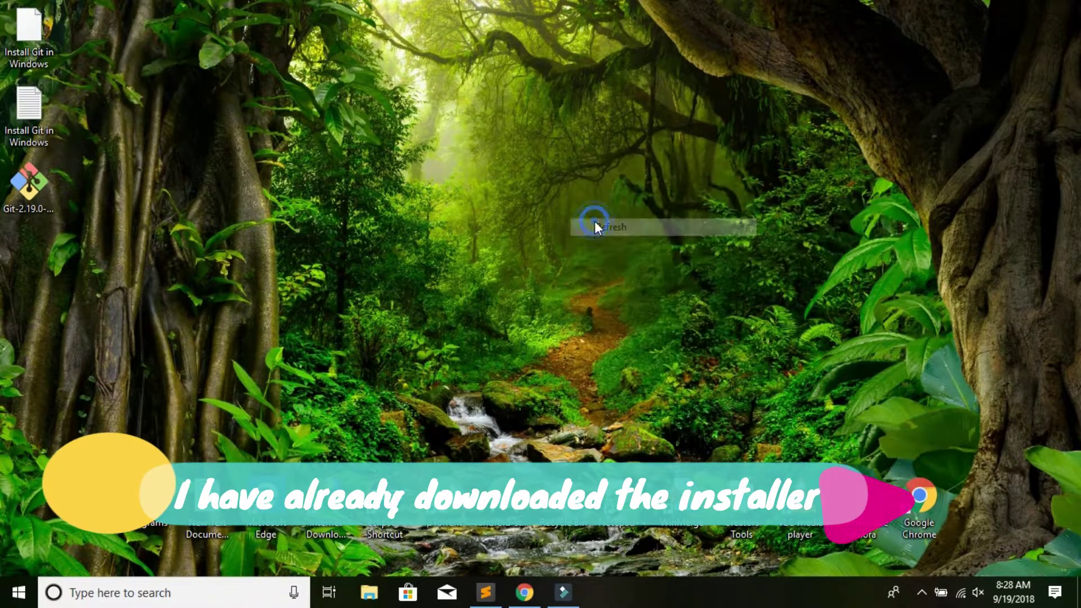
pyautogui.click(19, 200)
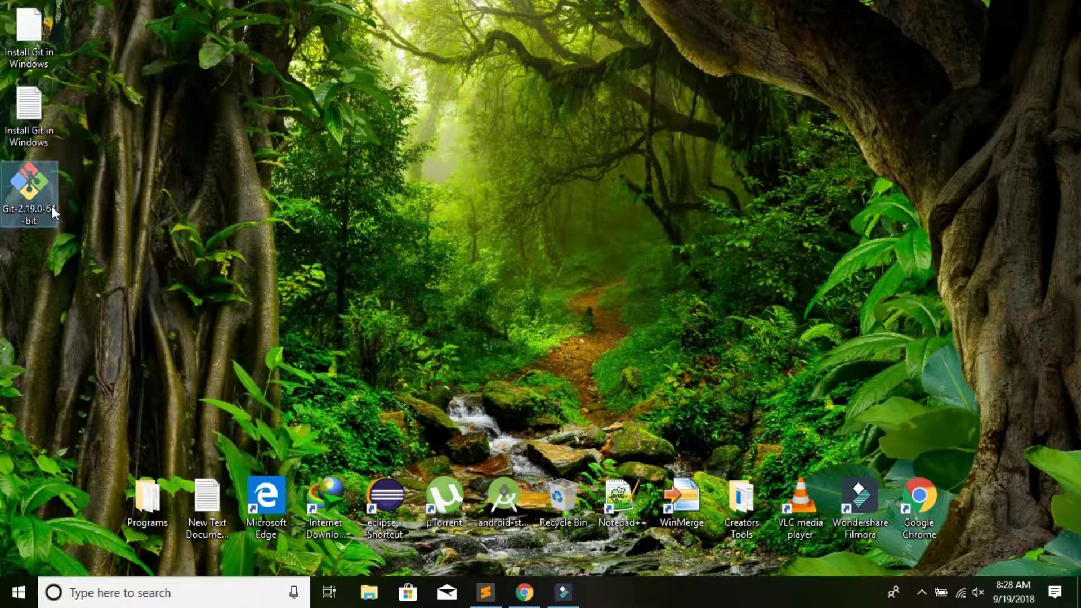
pyautogui.rightClick(100, 177)
pyautogui.click(134, 243)
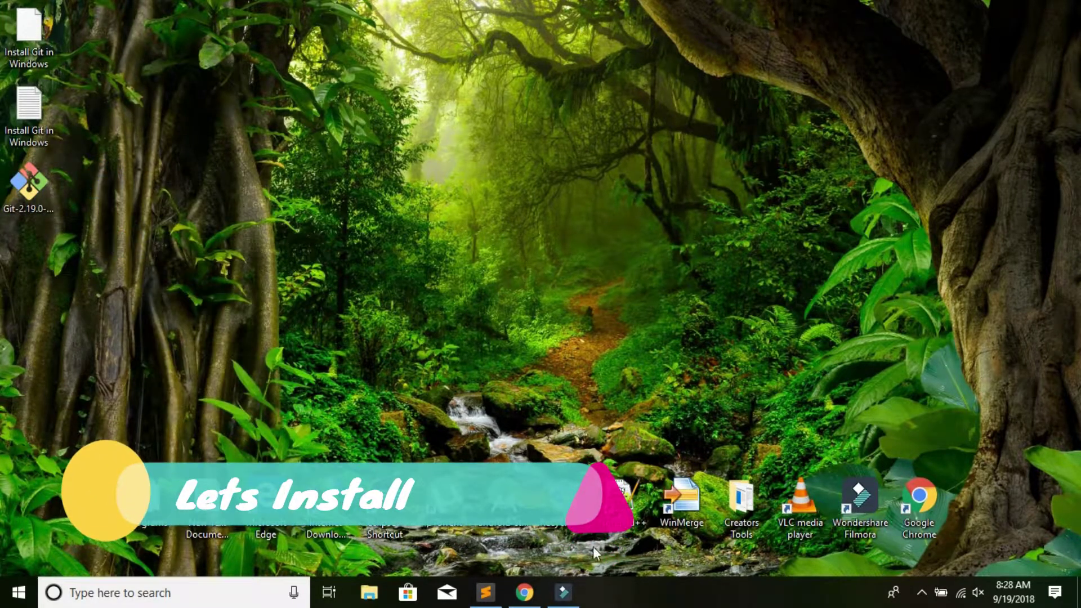
pyautogui.click(485, 593)
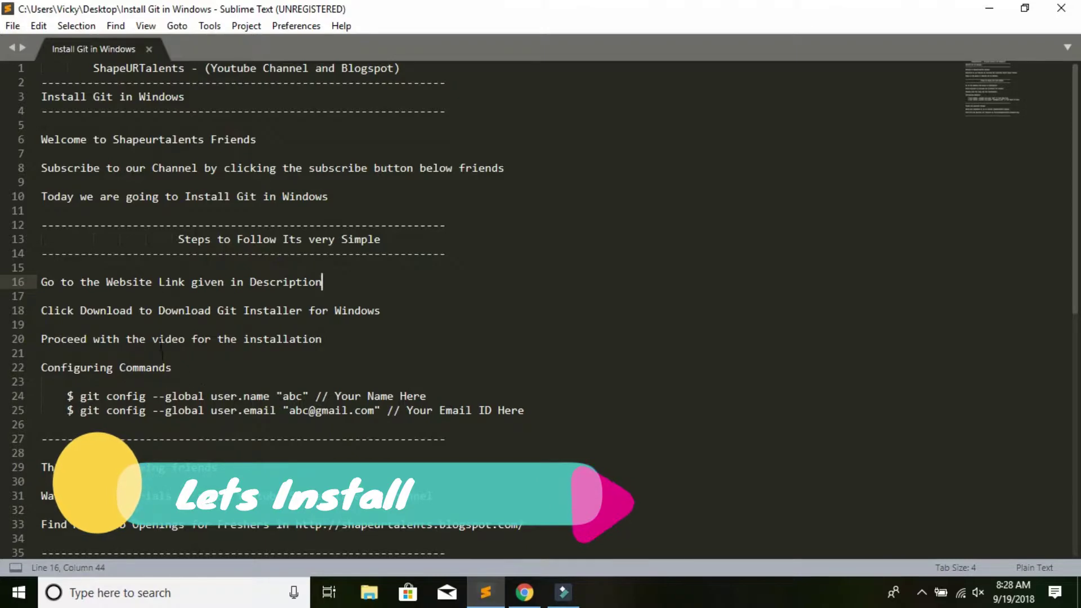
pyautogui.click(365, 338)
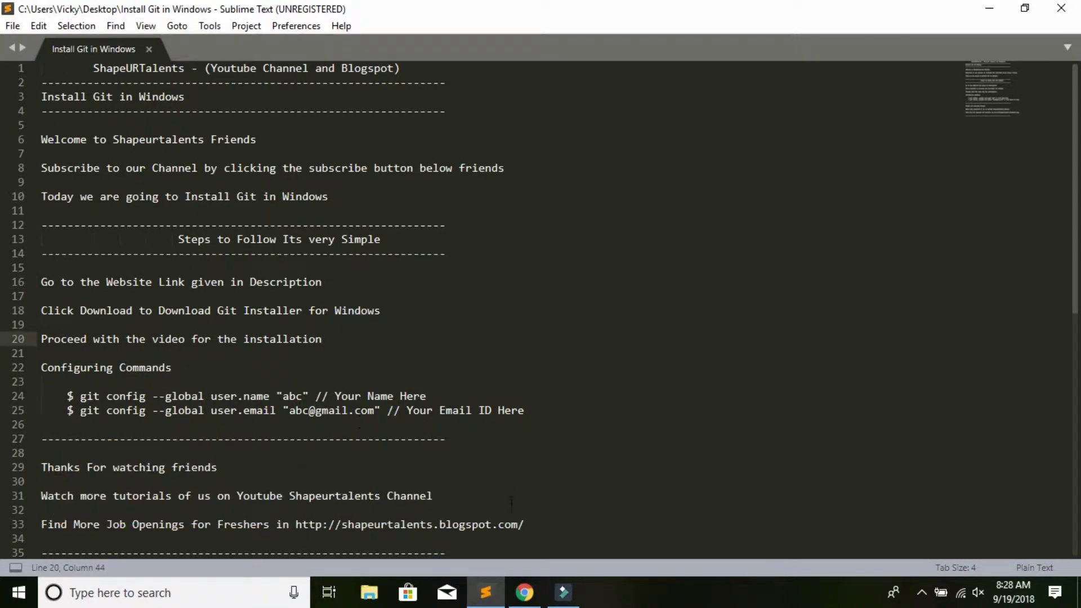
pyautogui.click(495, 594)
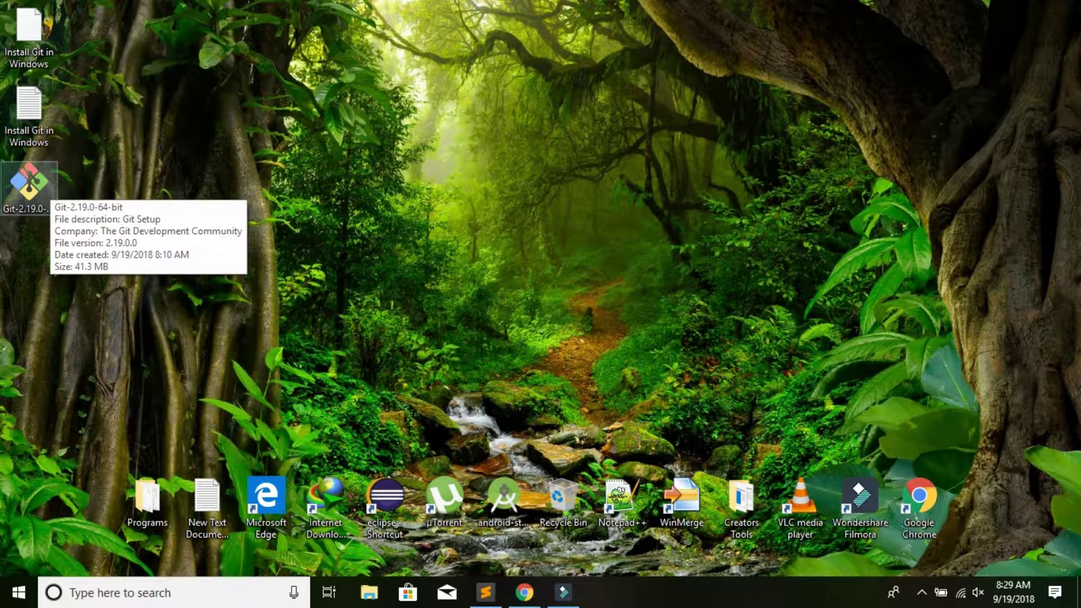
# Launch the Git-2.19.0-64-bit installer from the desktop, continue past the license, and keep C:\Program Files\Git as the destination
pyautogui.doubleClick(28, 186)
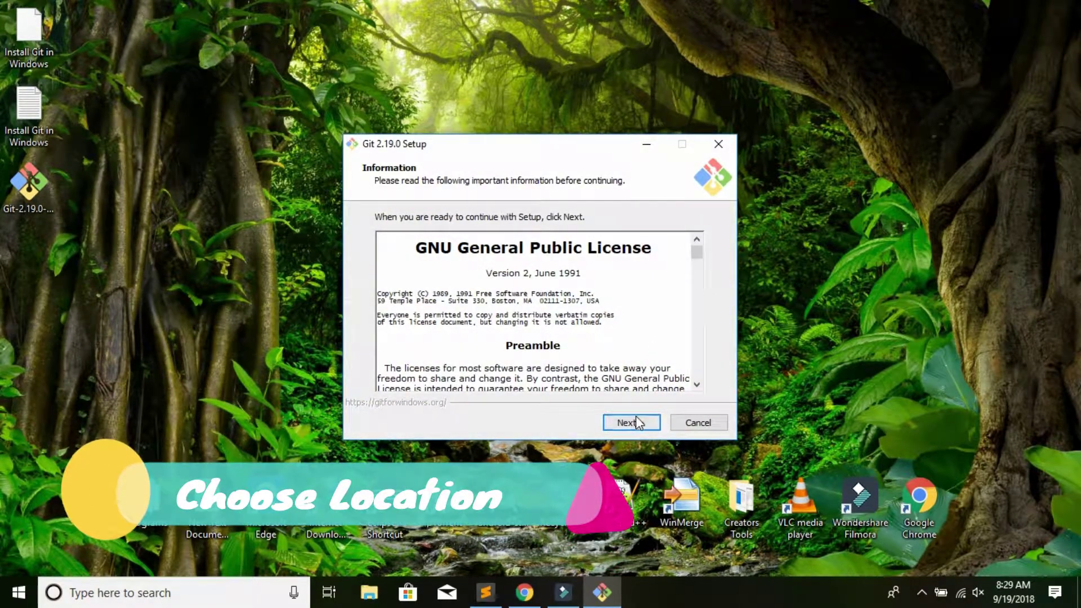
pyautogui.click(638, 423)
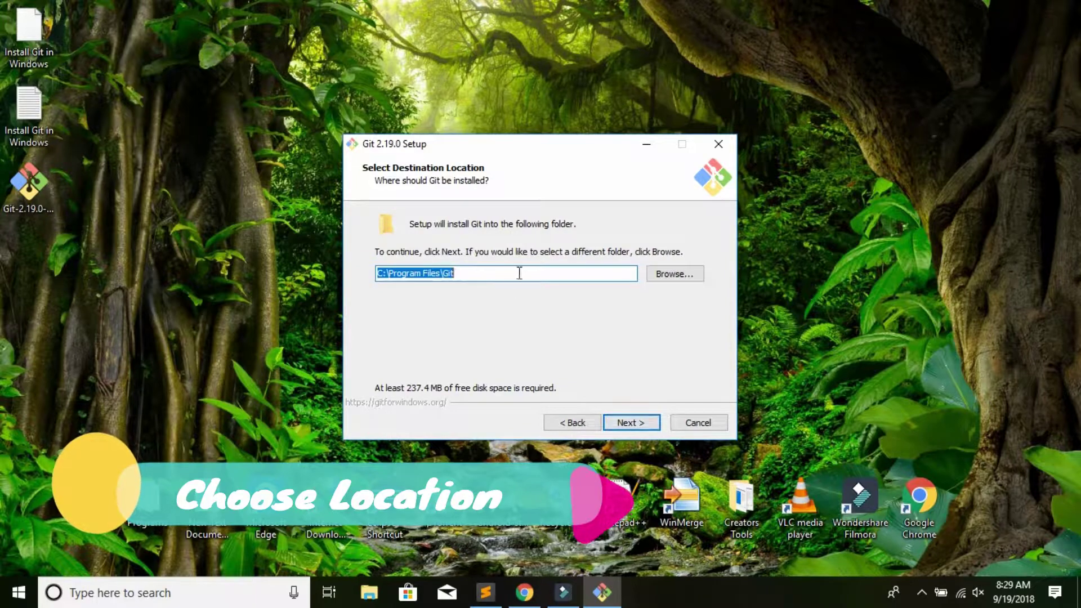
pyautogui.click(506, 275)
pyautogui.click(623, 423)
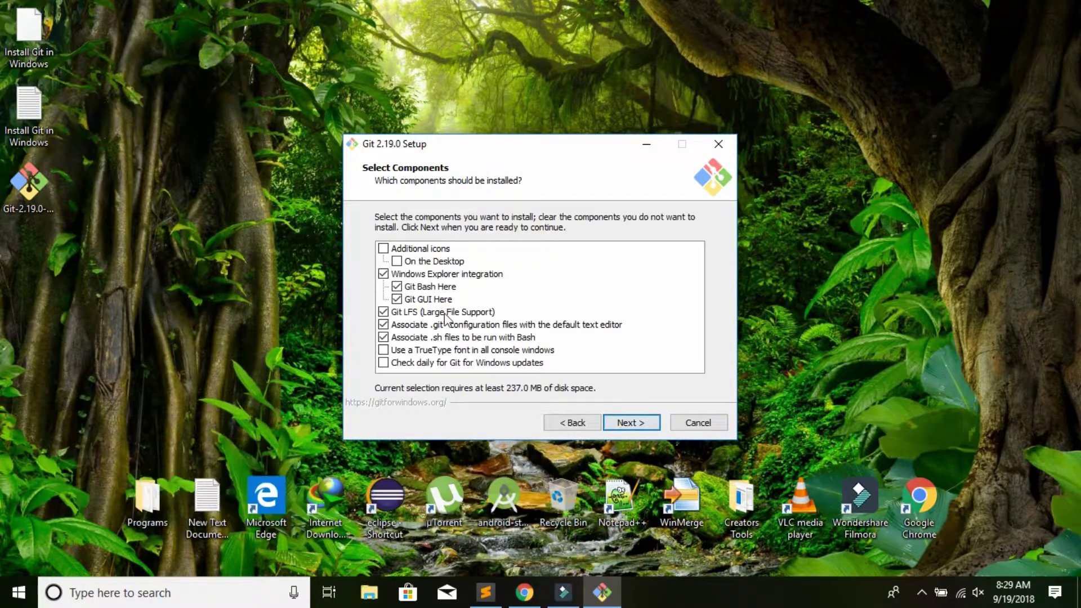
# Add the additional icon on the desktop to the components and keep Git as the Start Menu folder
pyautogui.click(397, 260)
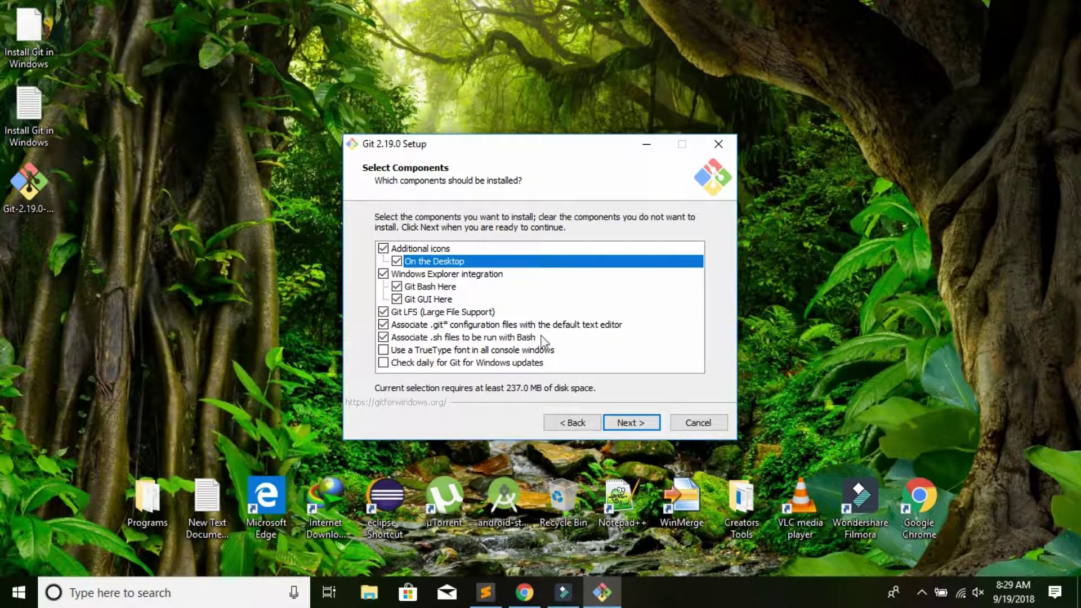
pyautogui.click(631, 422)
pyautogui.click(410, 273)
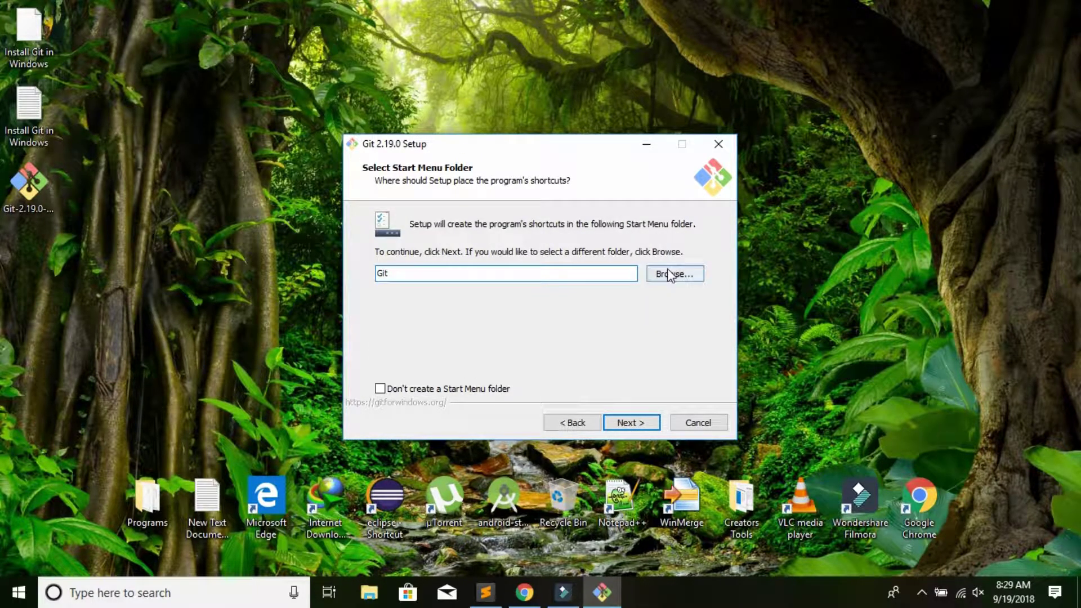
pyautogui.click(622, 423)
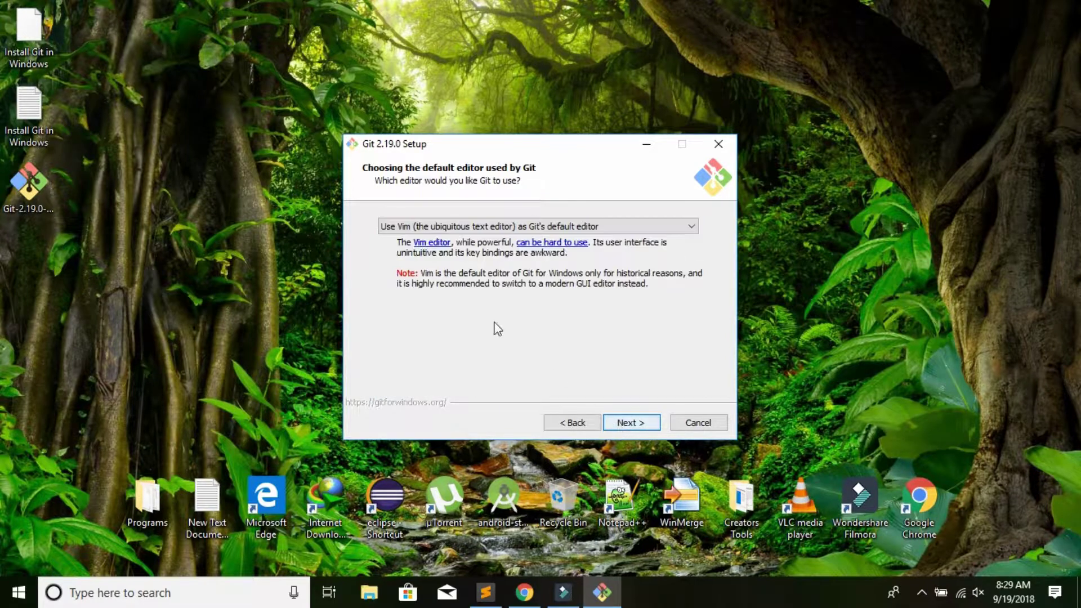
# Keep Vim as Git's default editor and continue to the PATH environment options
pyautogui.click(570, 423)
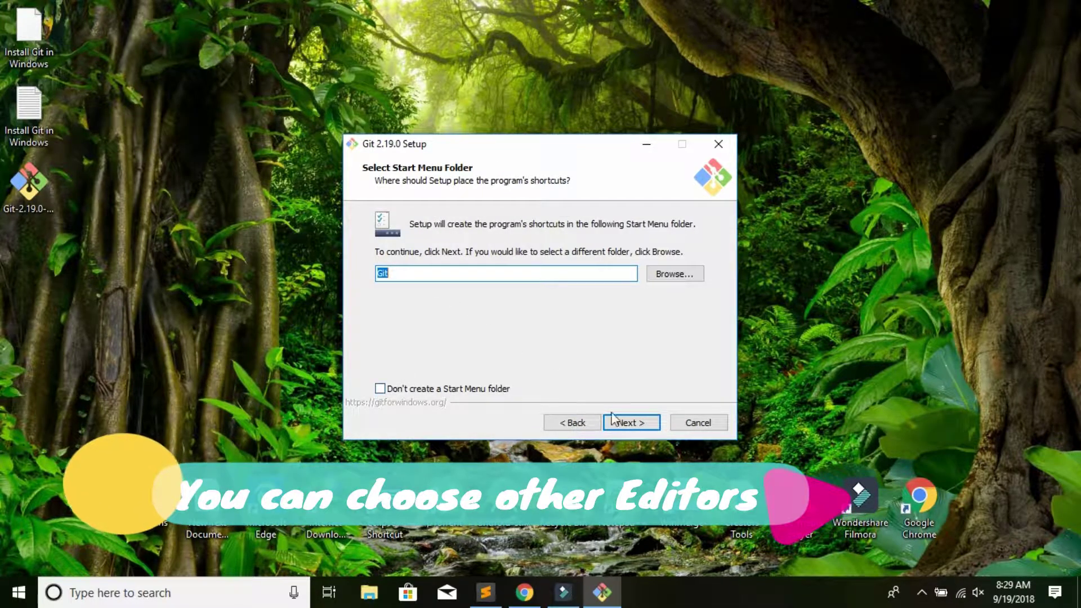
pyautogui.click(631, 422)
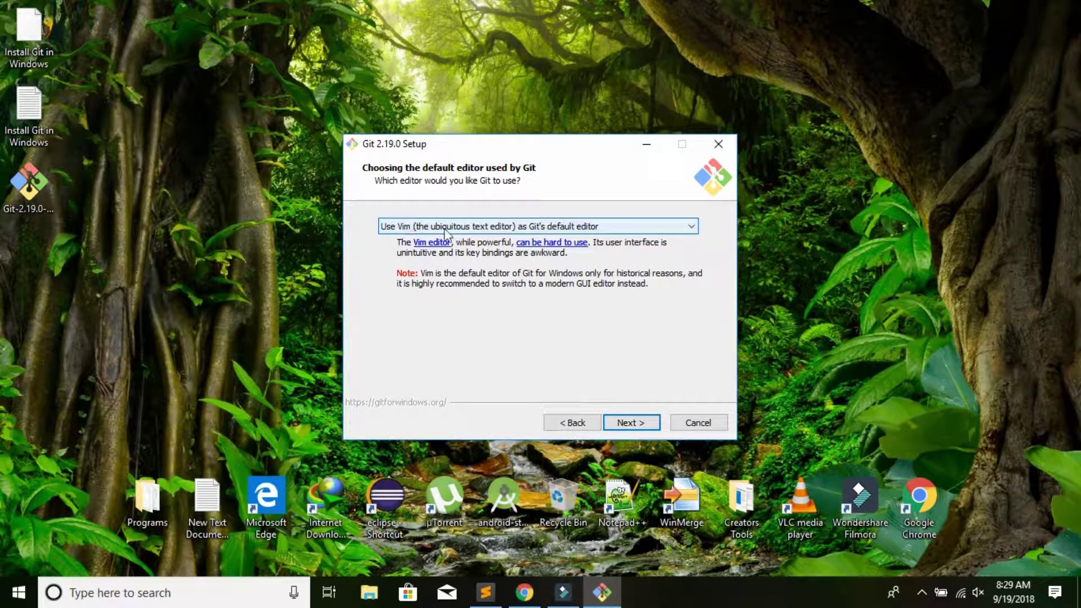
pyautogui.click(629, 226)
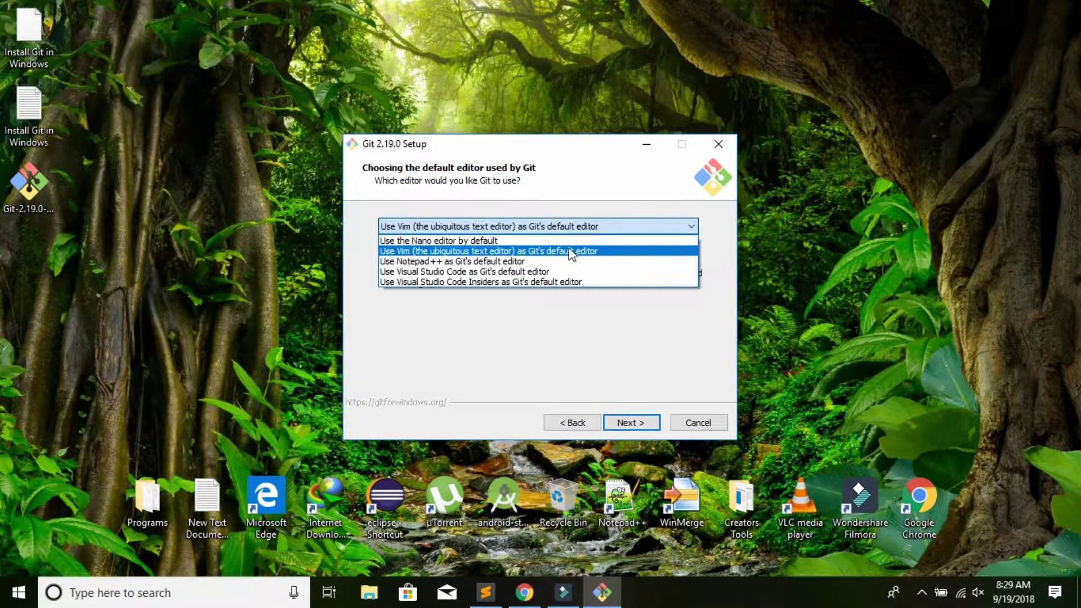
pyautogui.click(598, 250)
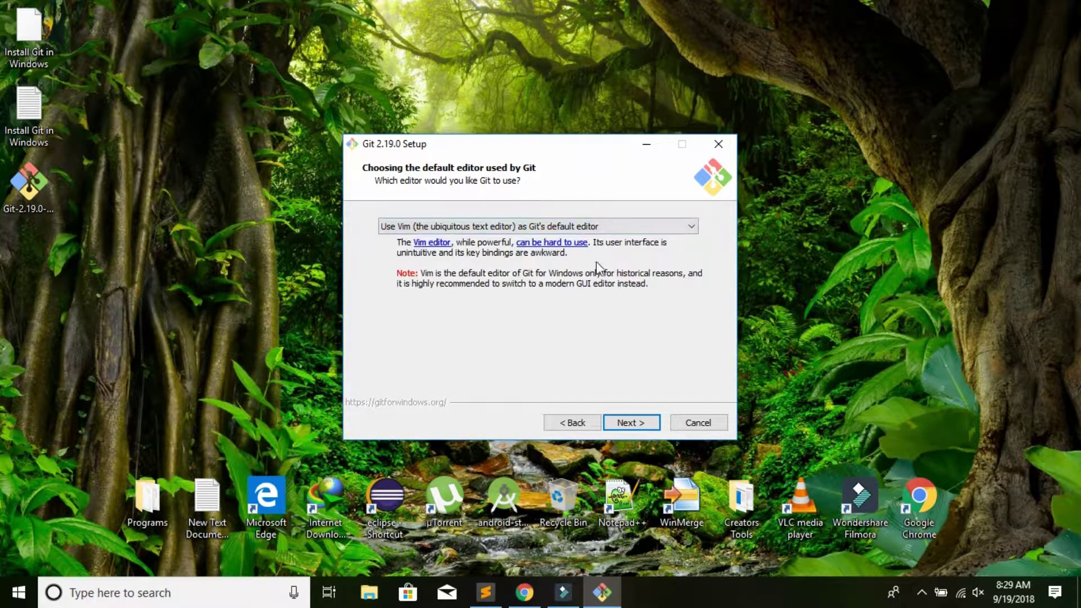
pyautogui.click(619, 421)
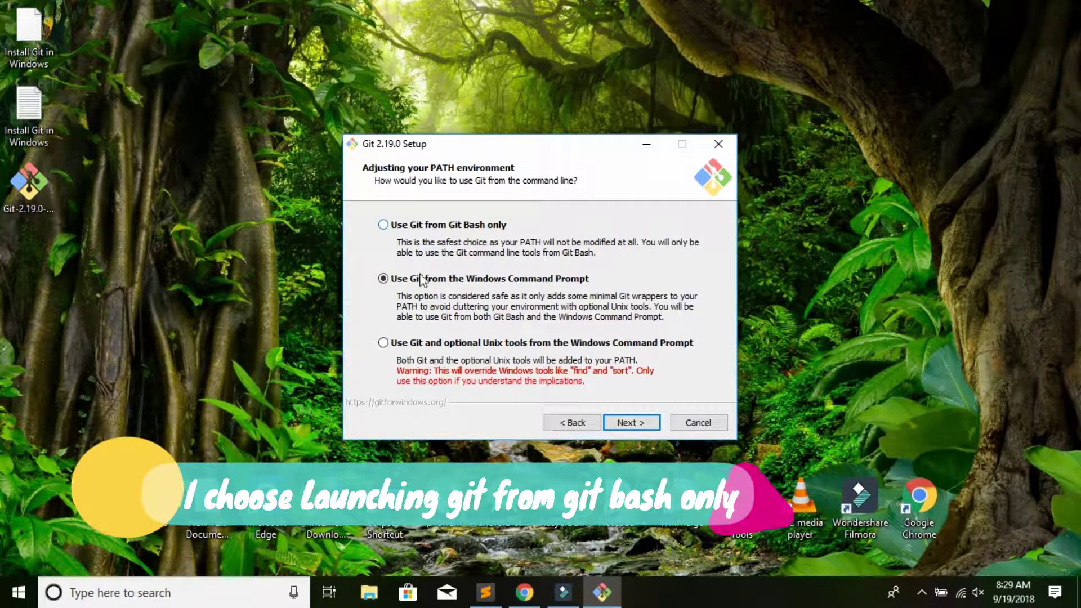
# Set the PATH option to use Git from Git Bash only and keep the OpenSSL library for HTTPS connections
pyautogui.click(494, 225)
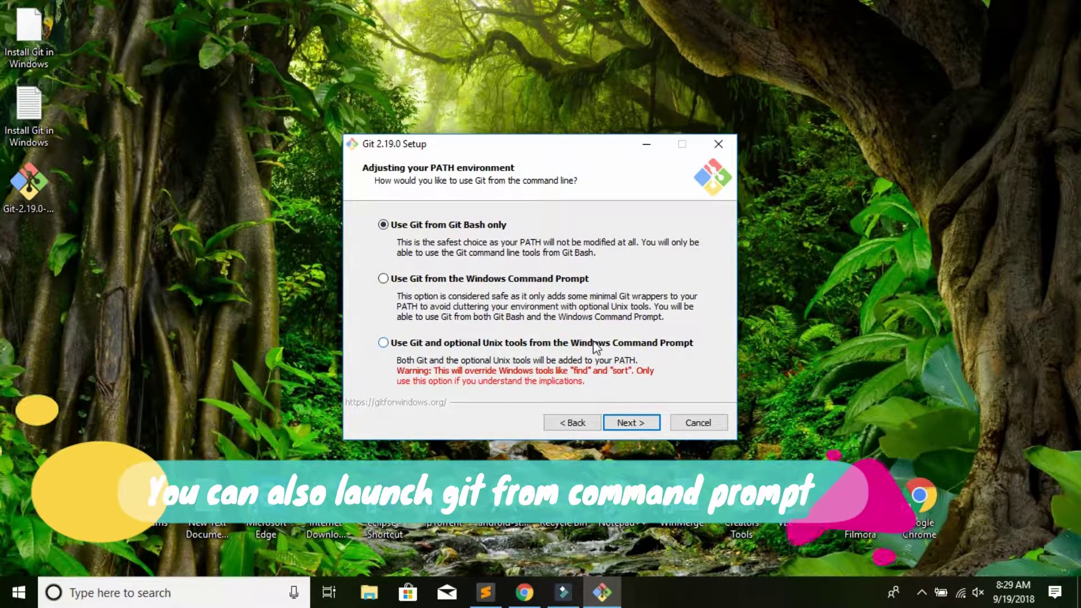
pyautogui.click(646, 422)
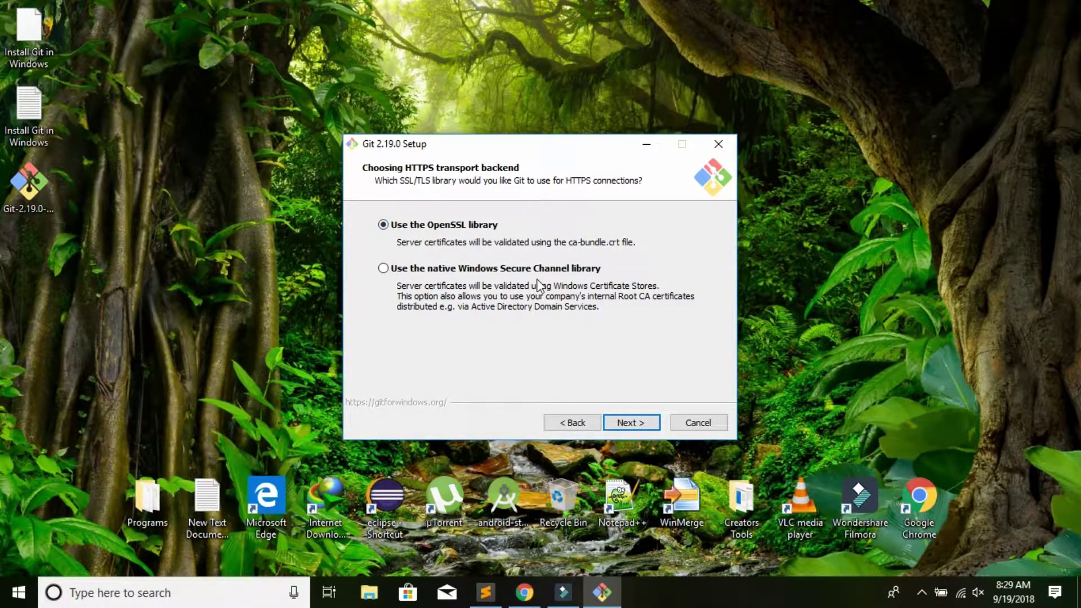
pyautogui.click(626, 427)
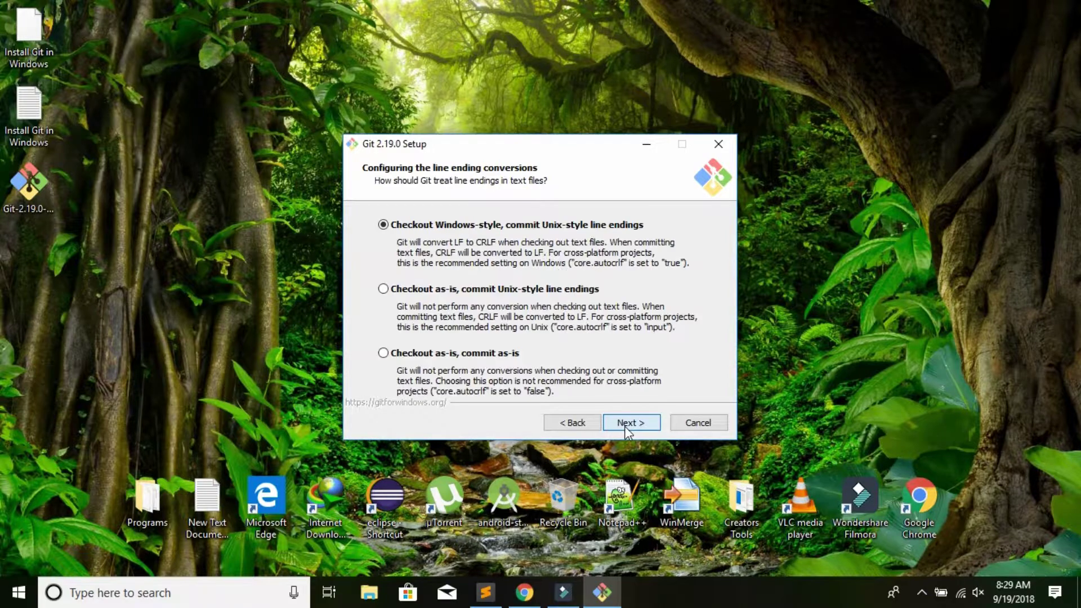
# Keep the OpenSSL library and the Checkout Windows-style, commit Unix-style line endings option
pyautogui.click(561, 425)
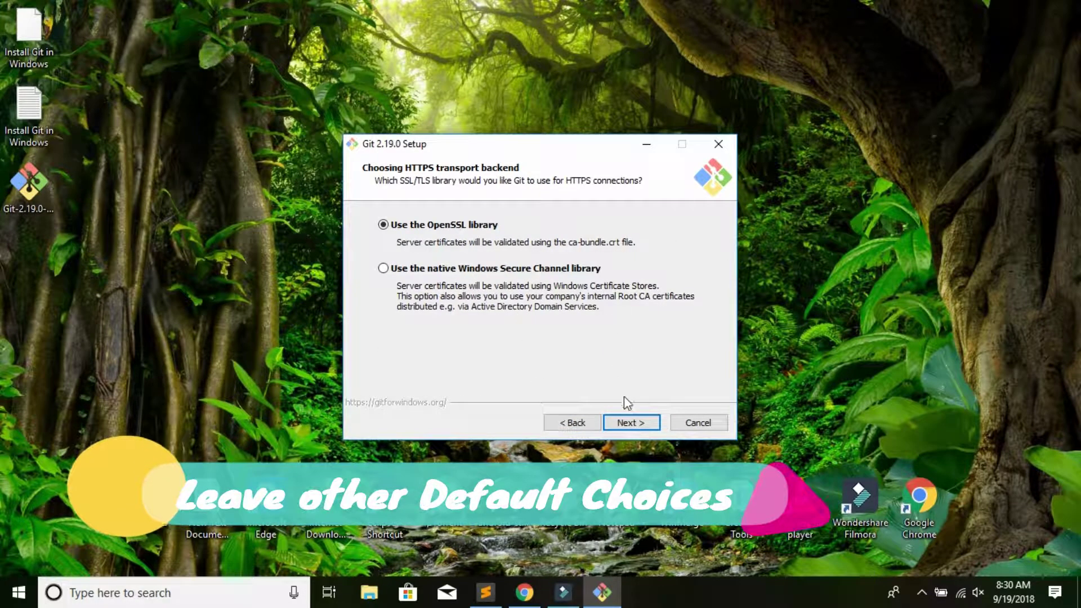
pyautogui.click(643, 426)
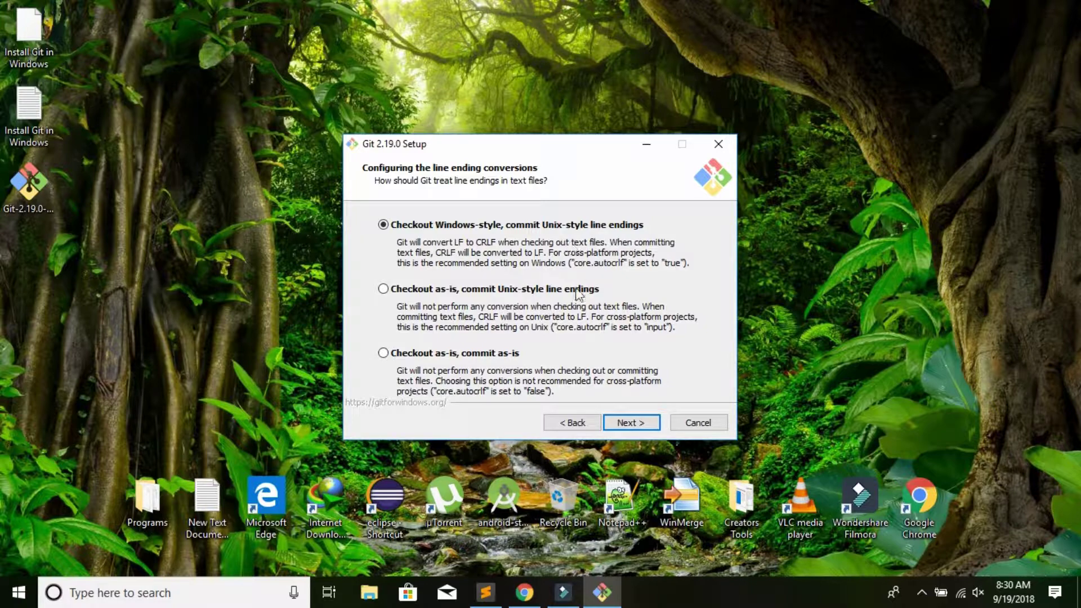
pyautogui.click(639, 426)
pyautogui.click(569, 422)
pyautogui.click(634, 423)
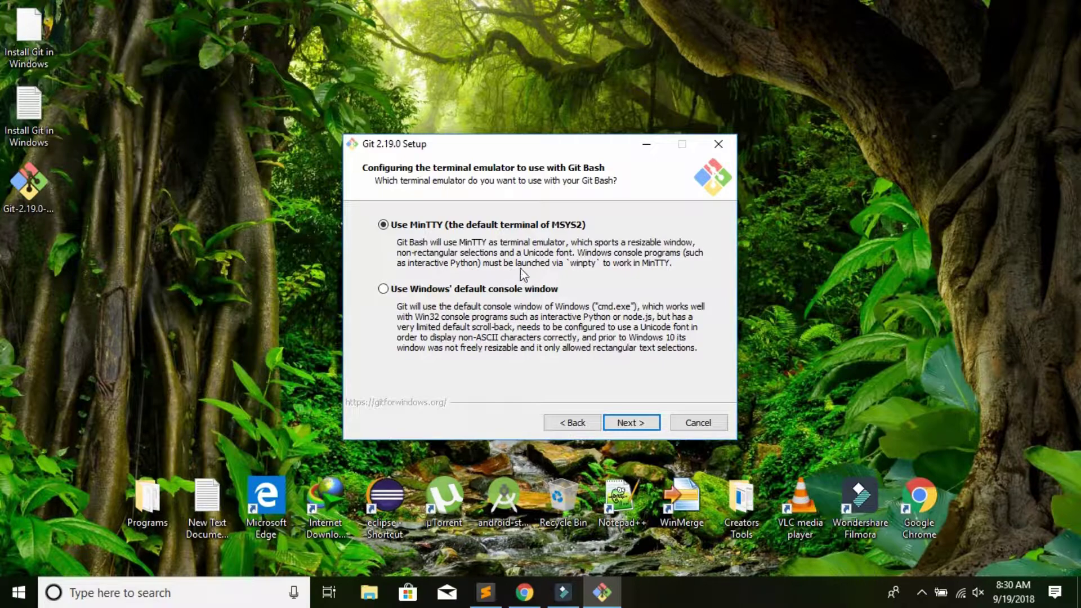
# Keep MinTTY, file system caching and Git Credential Manager, and start the installation without enabling any experimental options
pyautogui.click(634, 422)
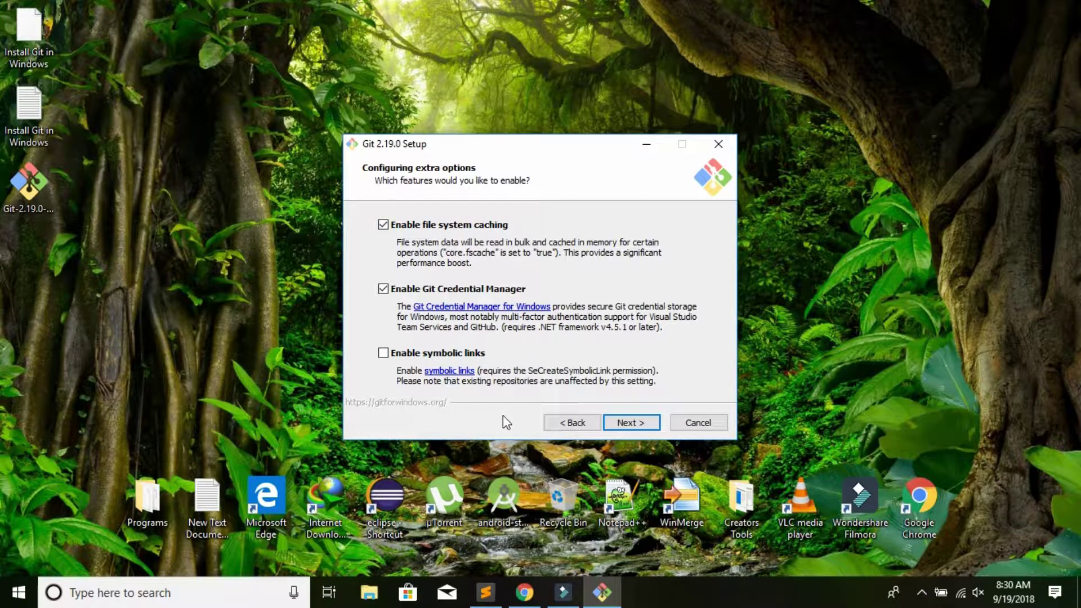
pyautogui.click(643, 426)
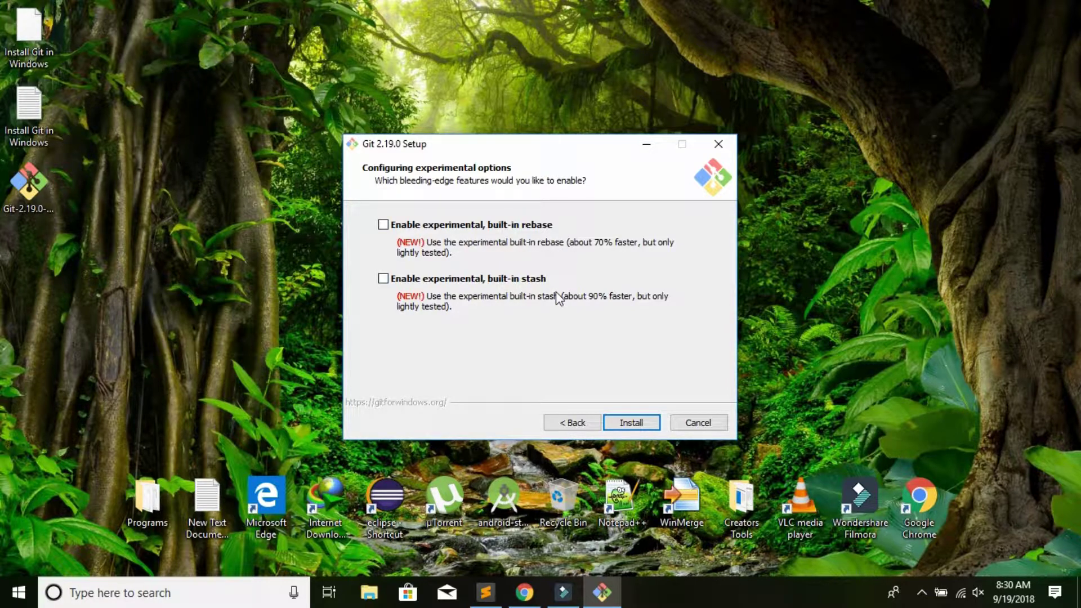
pyautogui.click(631, 423)
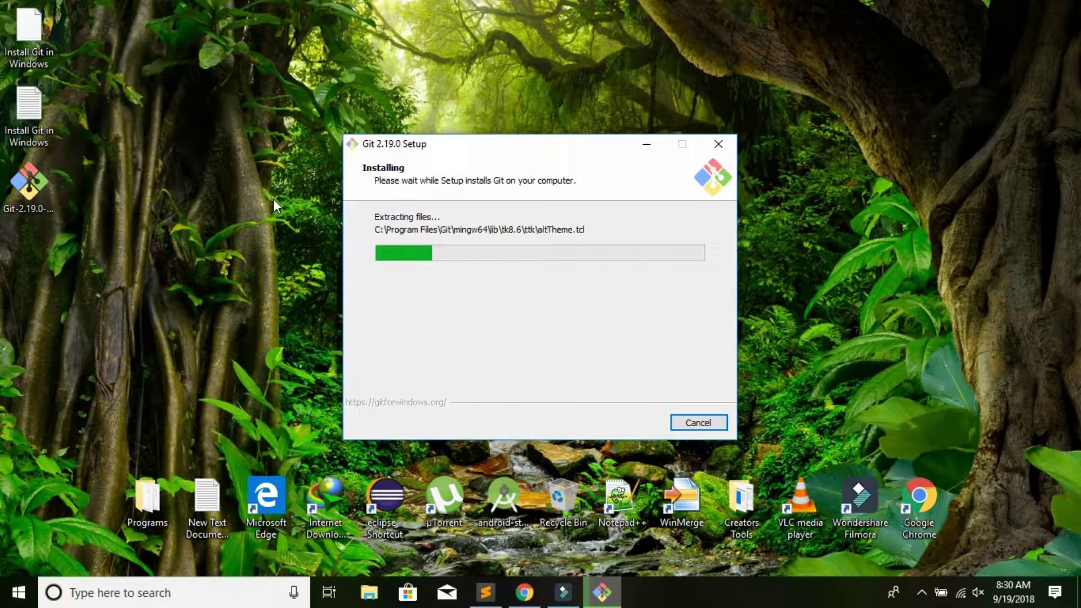
pyautogui.rightClick(272, 197)
pyautogui.click(285, 263)
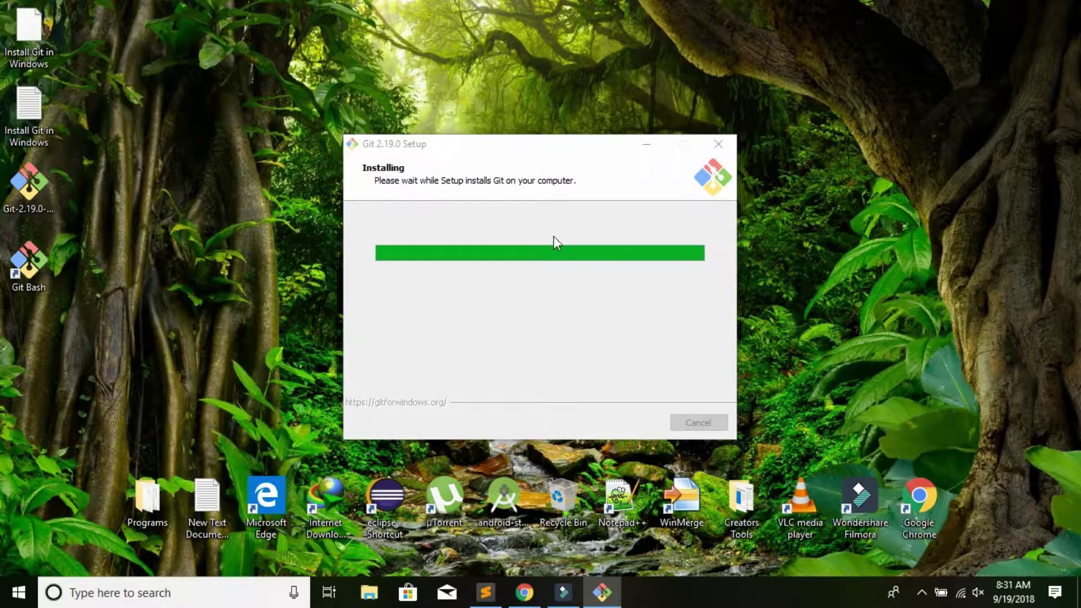
pyautogui.click(26, 272)
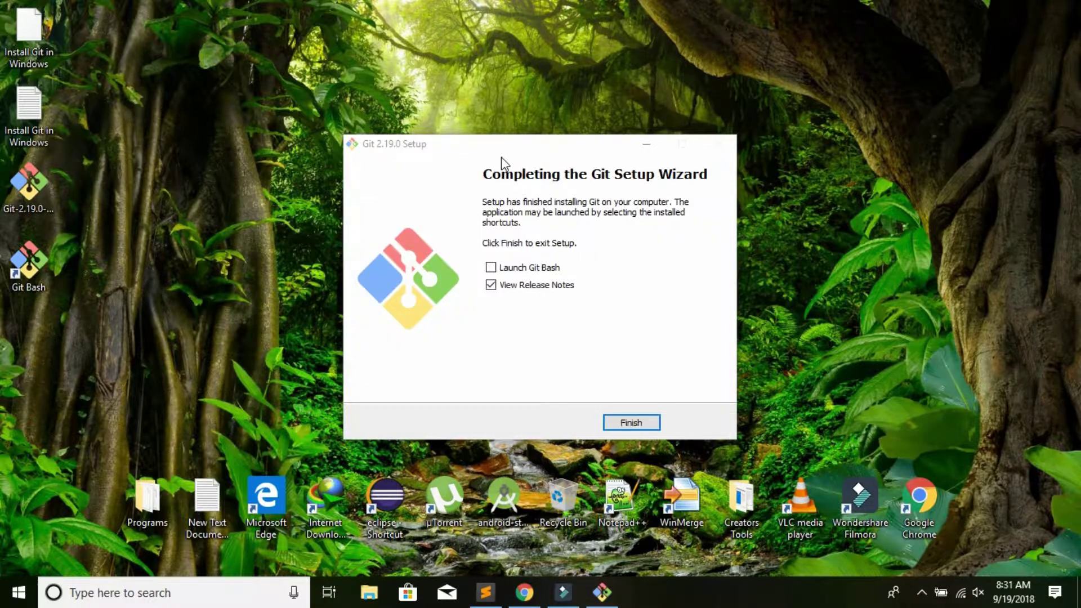
# Turn off View Release Notes and finish the Git setup wizard
pyautogui.click(510, 288)
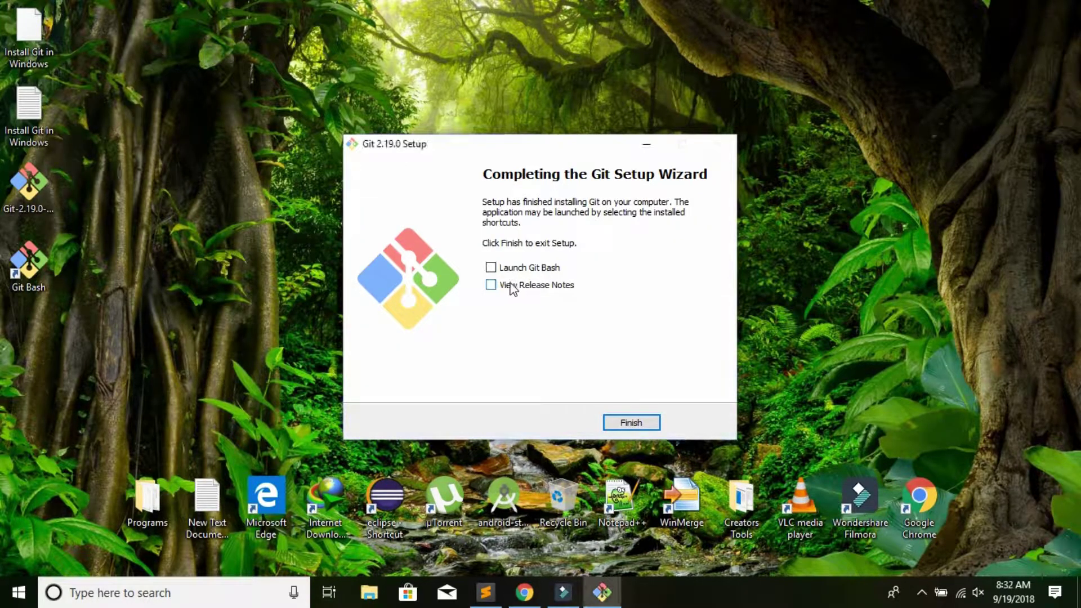
pyautogui.click(631, 423)
# Open Git GUI on the desktop folder, move its window around to view it, and close it
pyautogui.rightClick(271, 150)
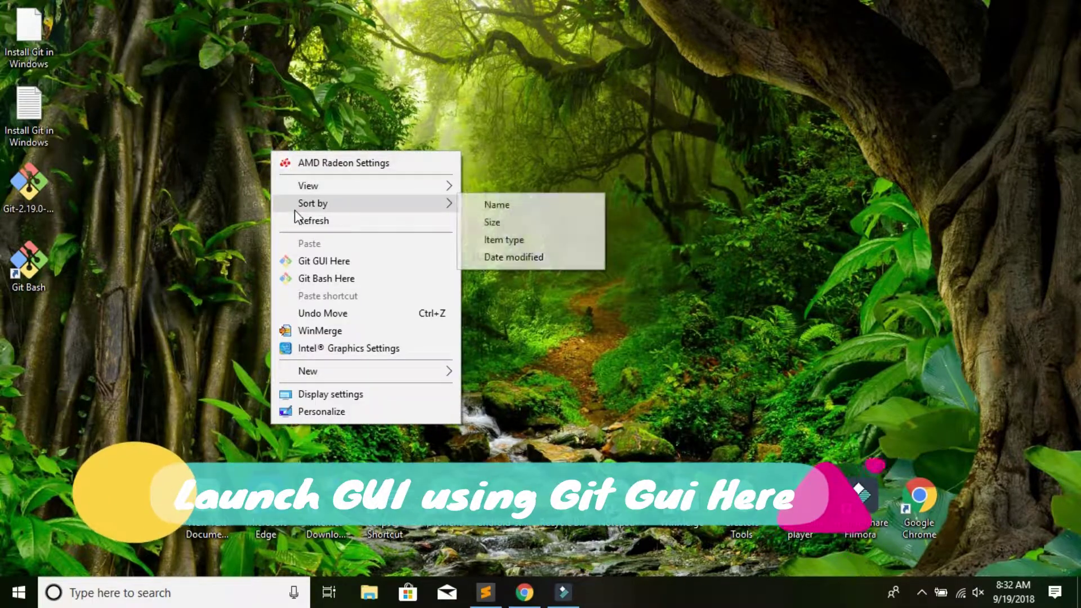
pyautogui.click(296, 261)
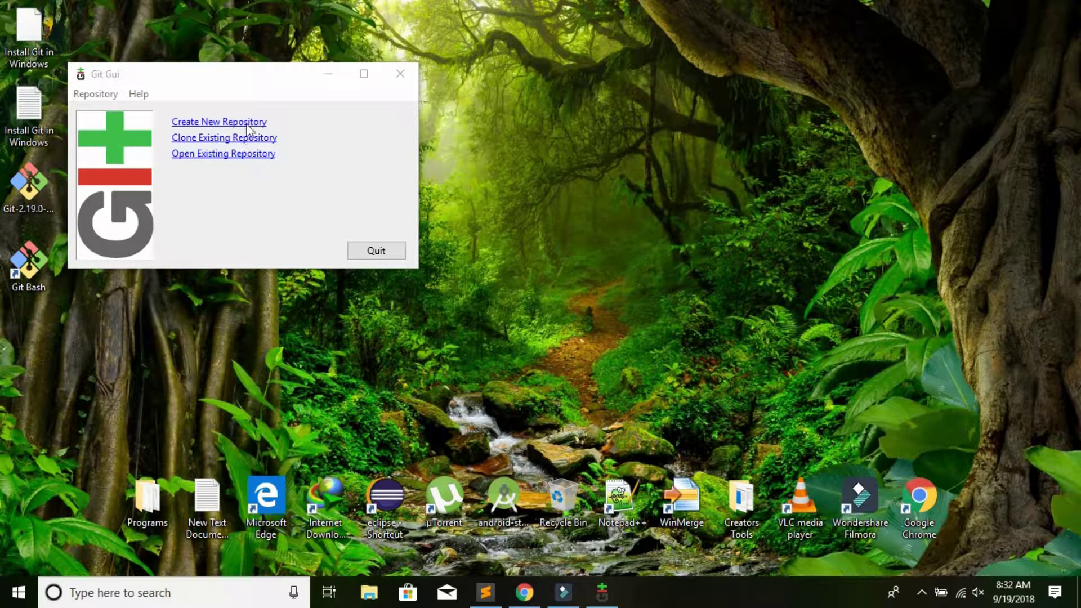
pyautogui.moveTo(272, 78); pyautogui.dragTo(368, 98)
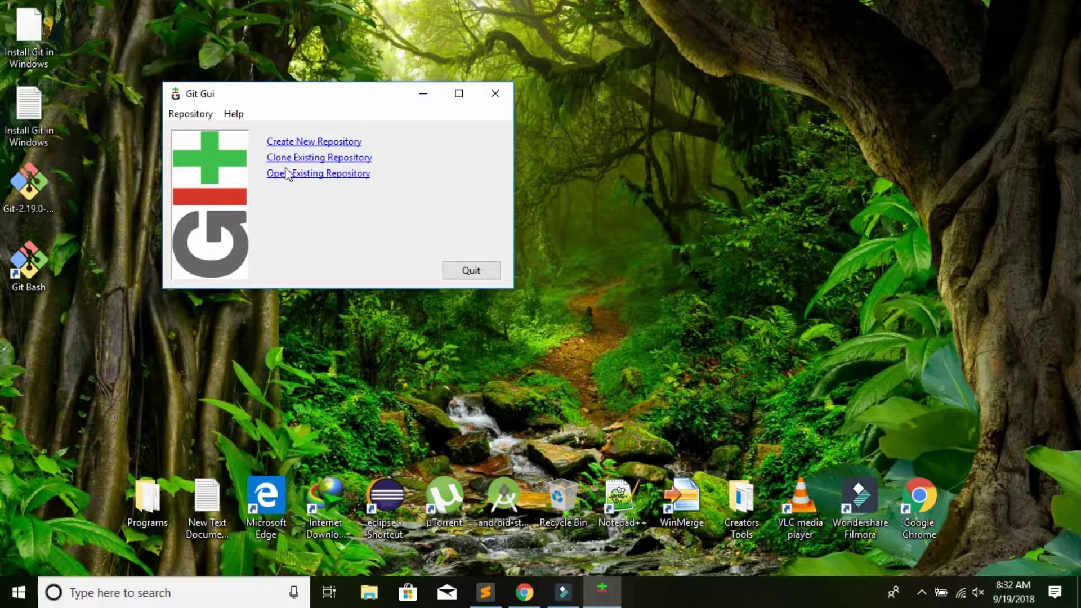
pyautogui.moveTo(343, 99); pyautogui.dragTo(283, 112)
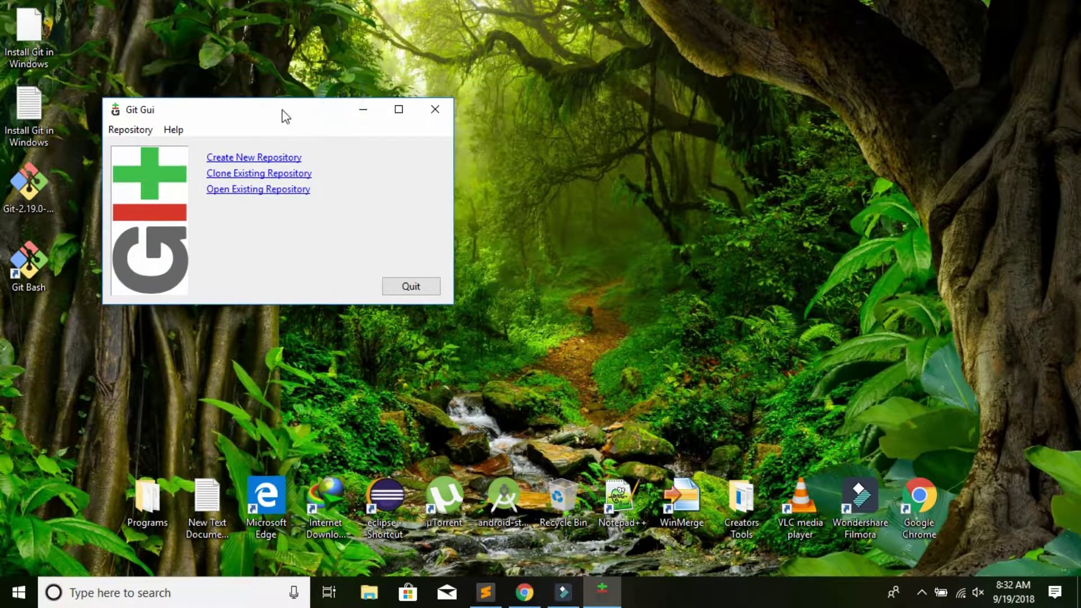
pyautogui.click(447, 107)
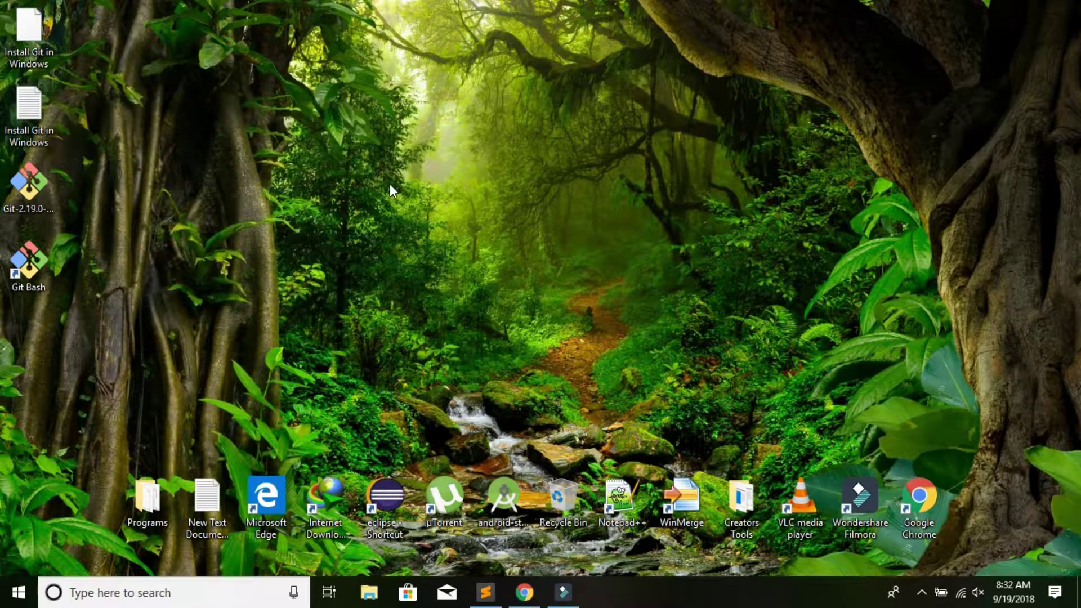
# Reopen Git GUI from the desktop for another look and close it again
pyautogui.rightClick(389, 184)
pyautogui.click(404, 299)
pyautogui.moveTo(314, 142); pyautogui.dragTo(337, 90)
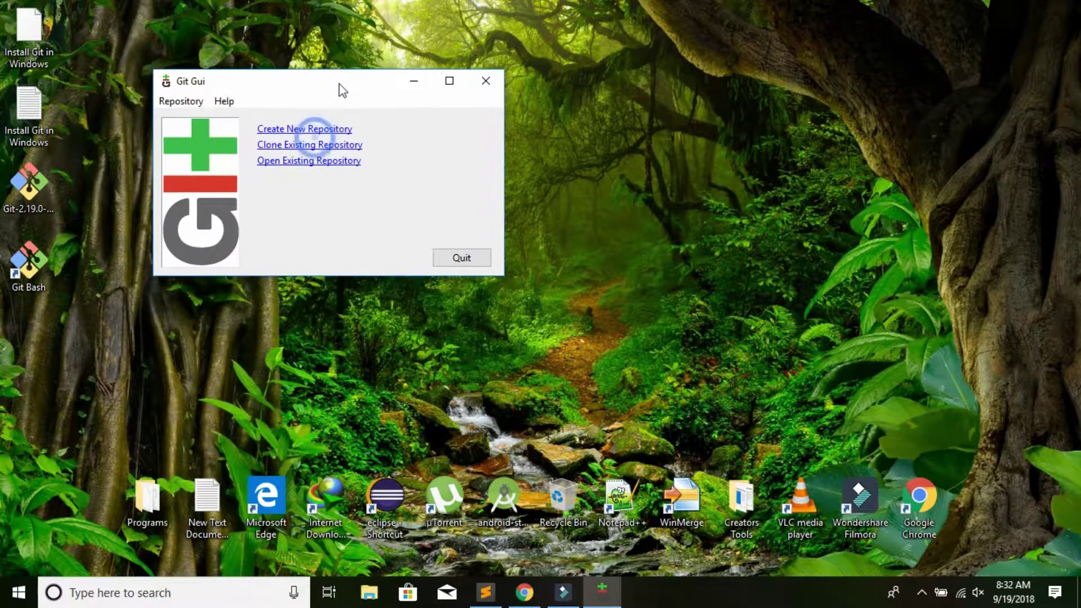
pyautogui.click(486, 82)
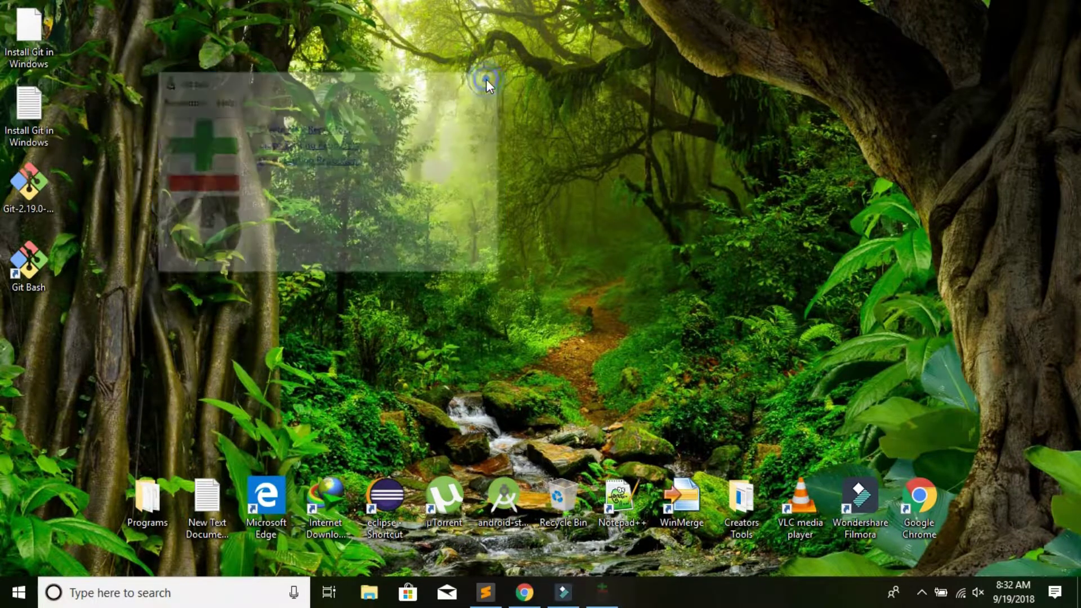
# Open Git Bash on the desktop folder, view its window, and close it
pyautogui.rightClick(319, 120)
pyautogui.click(346, 247)
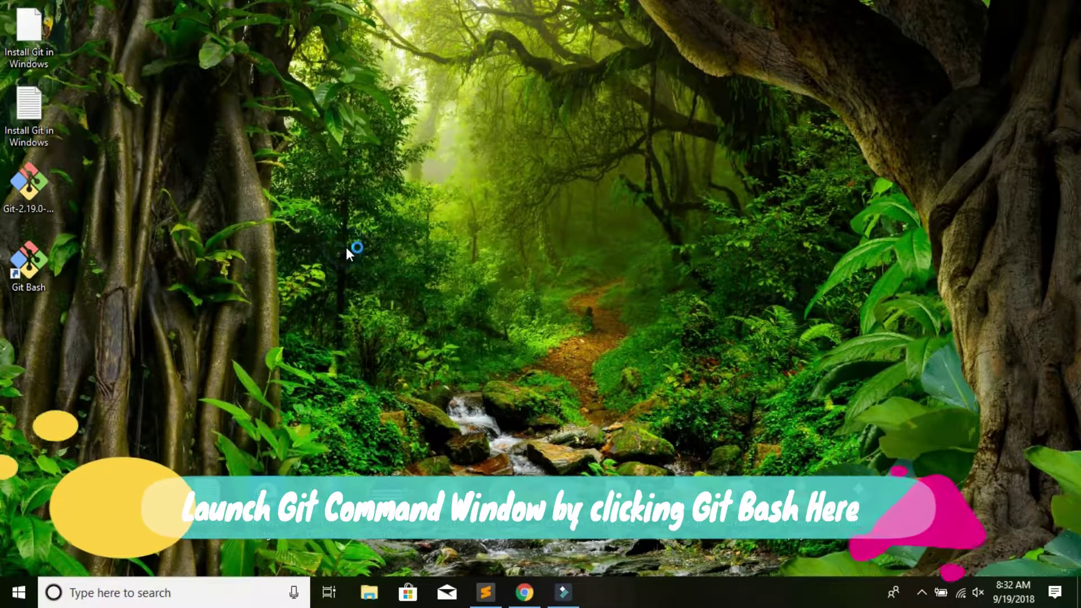
pyautogui.moveTo(237, 36); pyautogui.dragTo(344, 138)
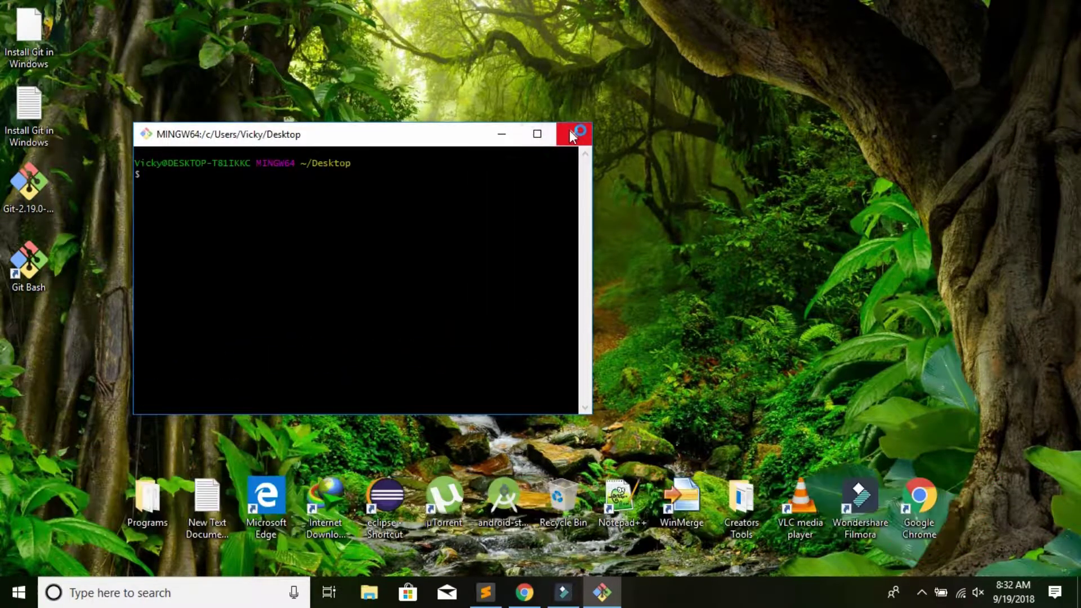
pyautogui.click(569, 130)
# Open Git GUI on the desktop folder, look through its Repository and Help commands, close it, and refresh the desktop
pyautogui.rightClick(275, 140)
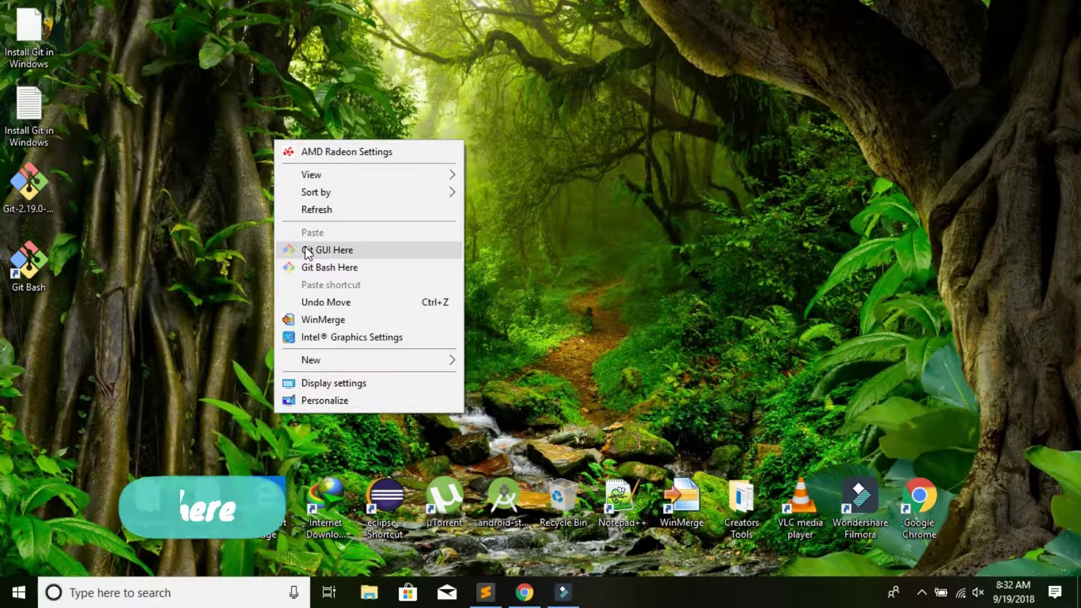
pyautogui.click(329, 249)
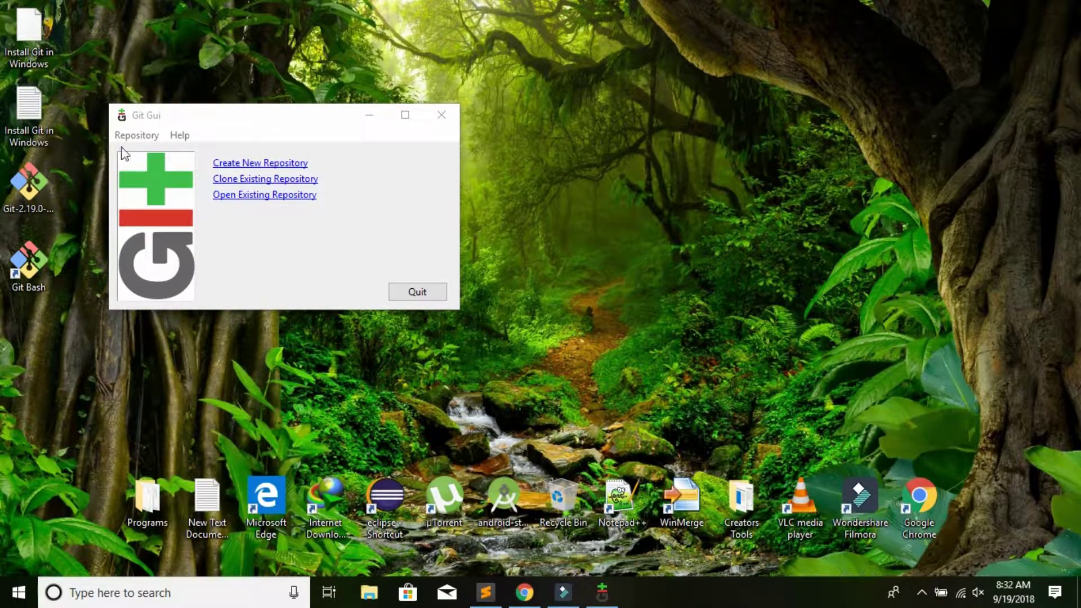
pyautogui.click(131, 136)
pyautogui.moveTo(178, 135)
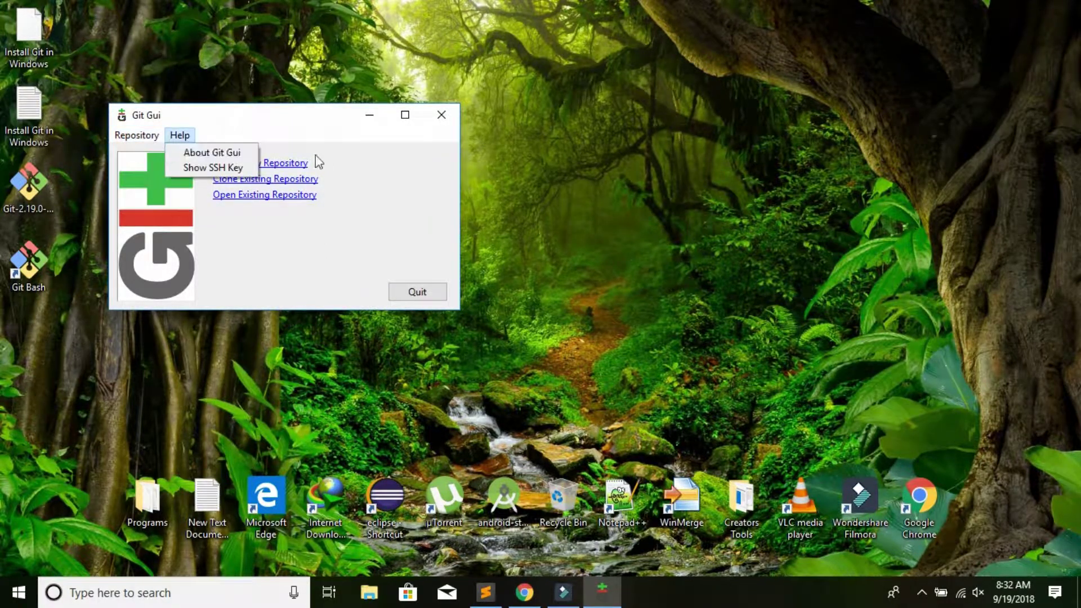
pyautogui.click(328, 135)
pyautogui.click(442, 115)
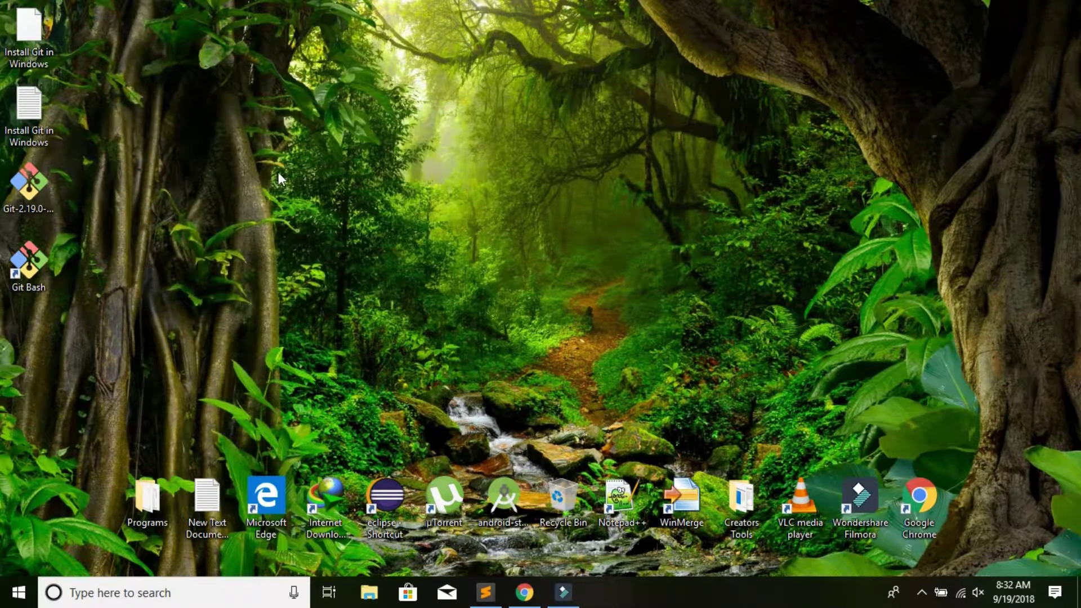
pyautogui.rightClick(278, 174)
pyautogui.click(306, 242)
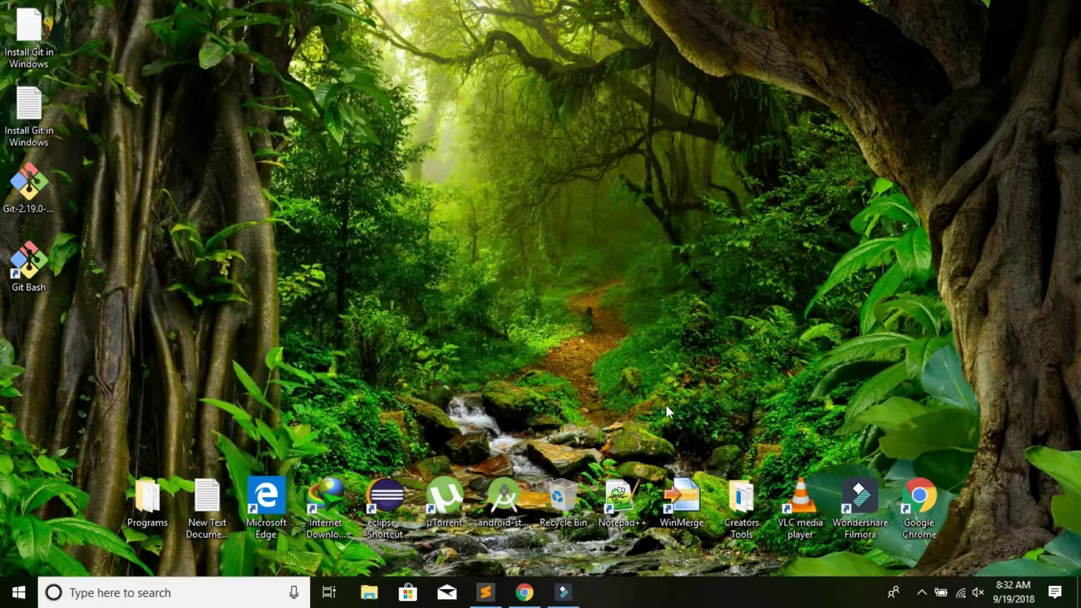
# Copy the git config --global user.name "abc" command with its leading $ from the Sublime Text notes
pyautogui.click(486, 592)
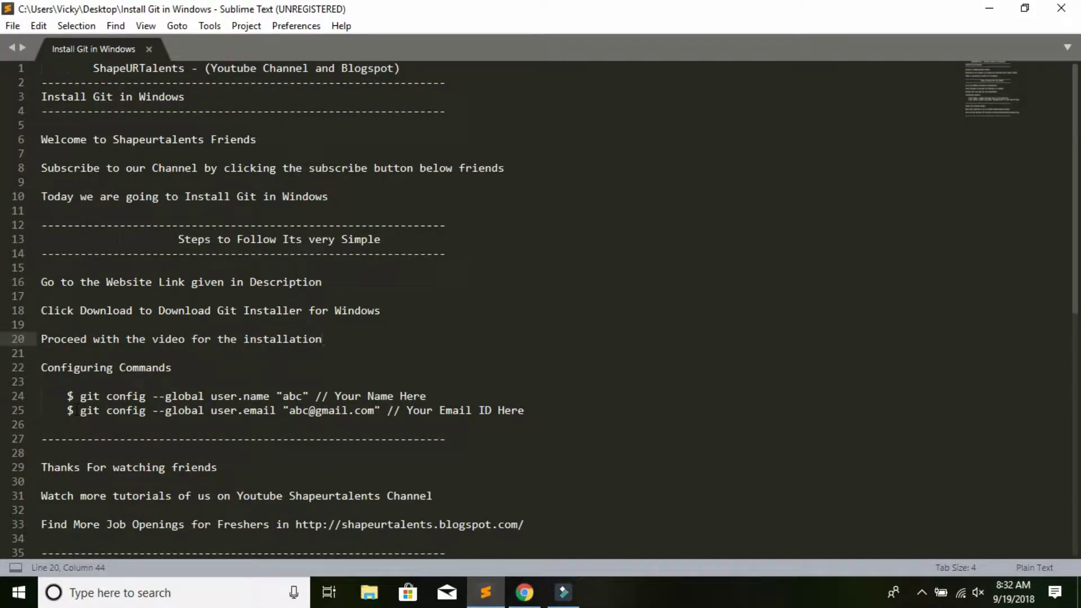
pyautogui.click(68, 397)
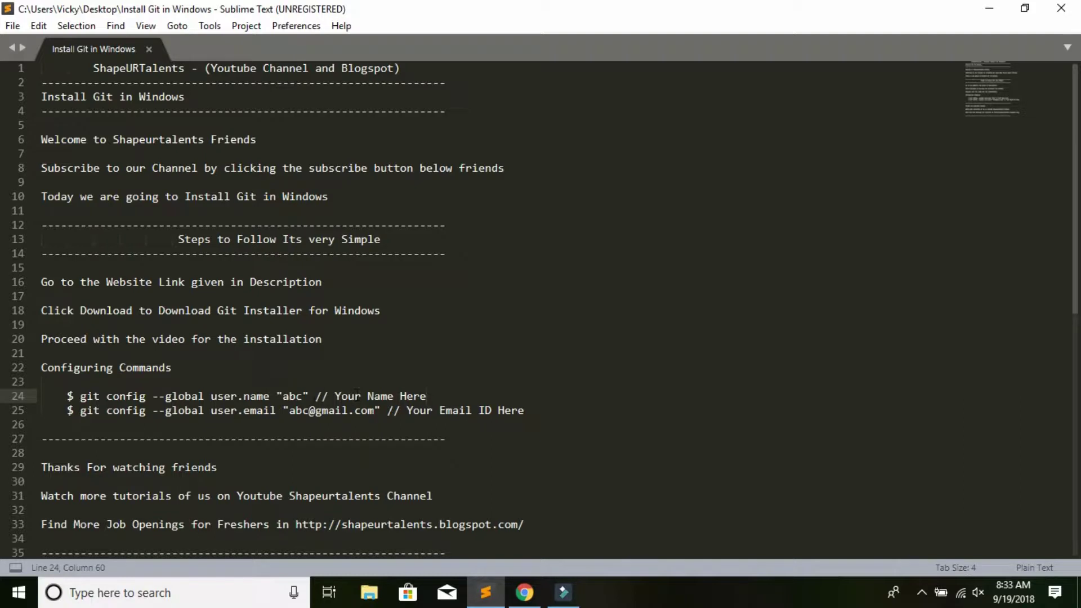
pyautogui.moveTo(308, 396); pyautogui.dragTo(73, 398)
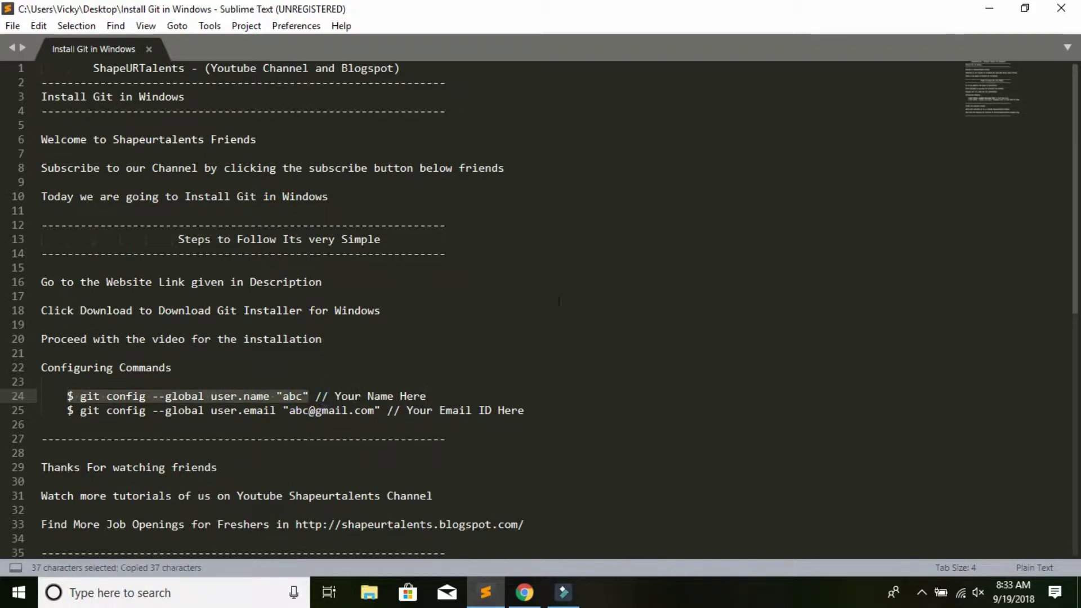
# Minimize the notes, launch Git Bash from its desktop shortcut, and move its window closer to the middle of the desktop
pyautogui.click(989, 8)
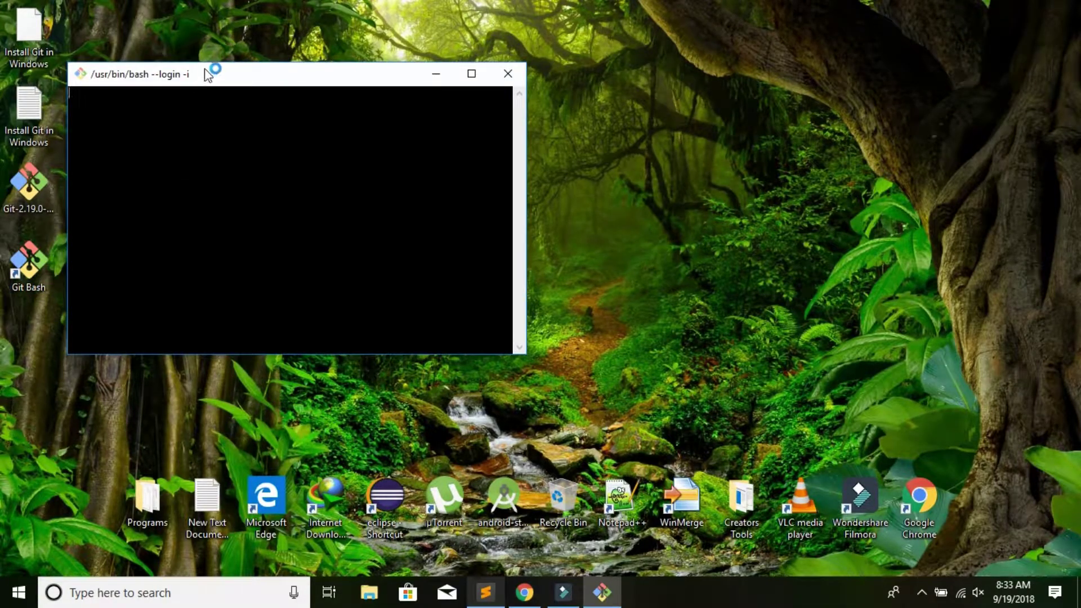
pyautogui.moveTo(208, 75); pyautogui.dragTo(381, 144)
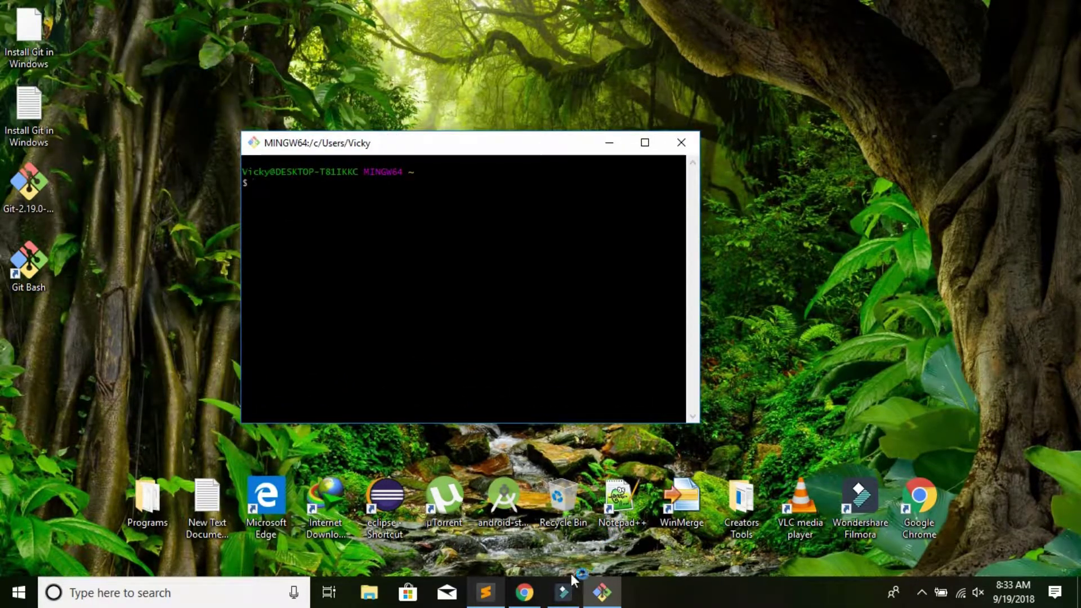
# Switch to the Sublime Text notes and copy git config --global user.name "abc" without the leading $
pyautogui.click(488, 585)
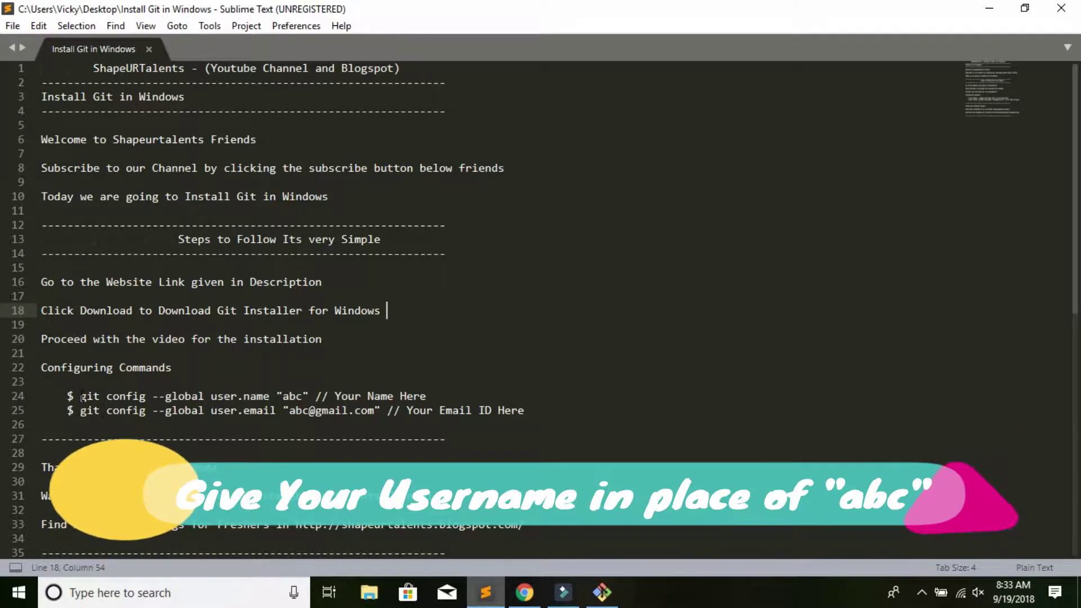
pyautogui.moveTo(82, 395); pyautogui.dragTo(308, 395)
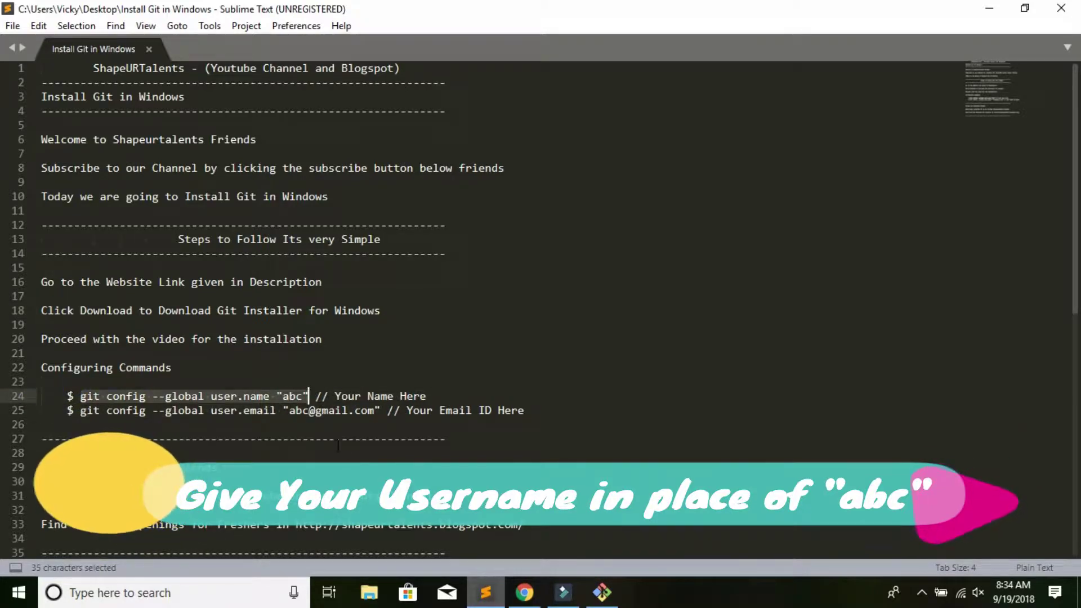
pyautogui.hotkey('ctrl', 'c')
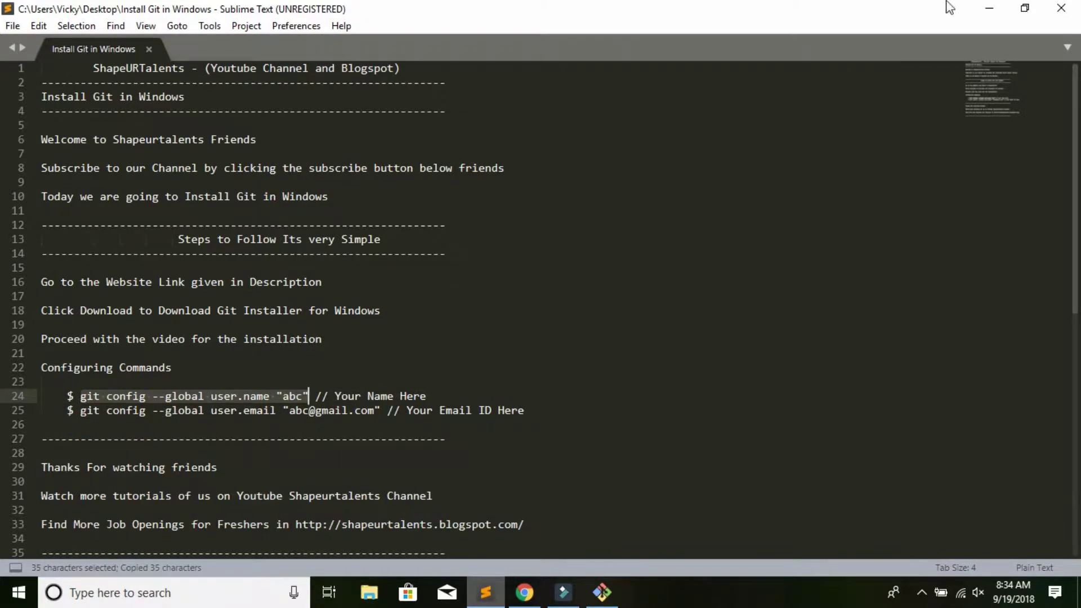
# Paste git config --global user.name "abc" into Git Bash and run it
pyautogui.click(1000, 7)
pyautogui.rightClick(261, 184)
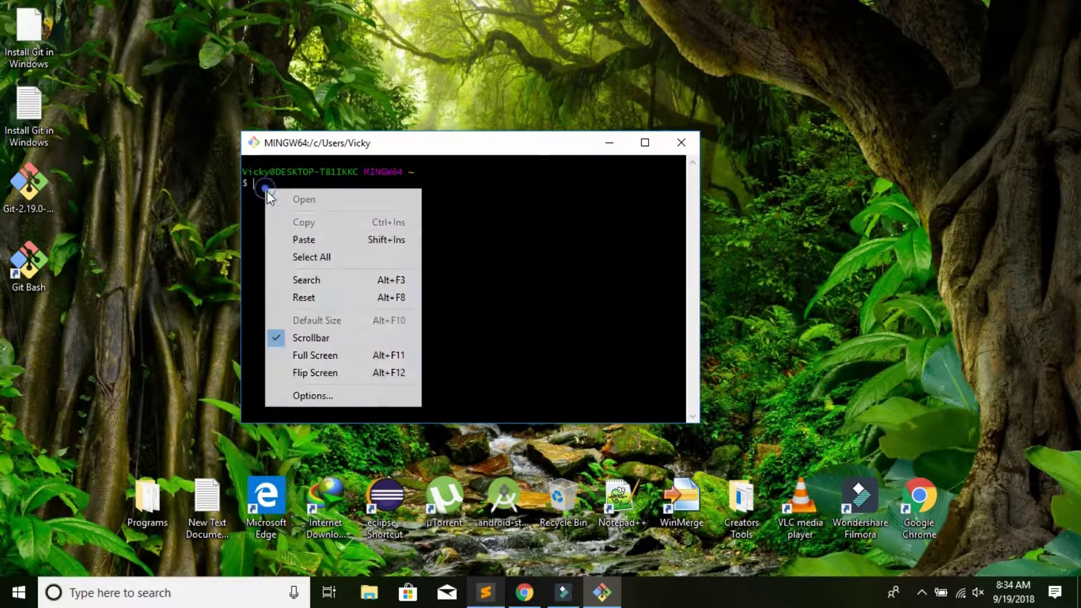
pyautogui.click(289, 238)
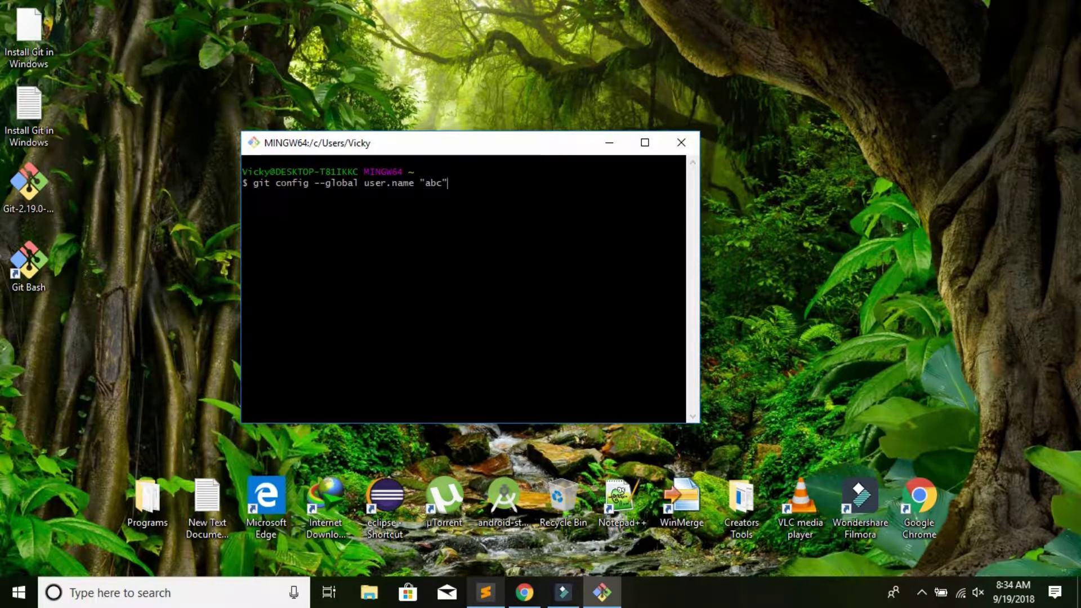
pyautogui.press('Return')
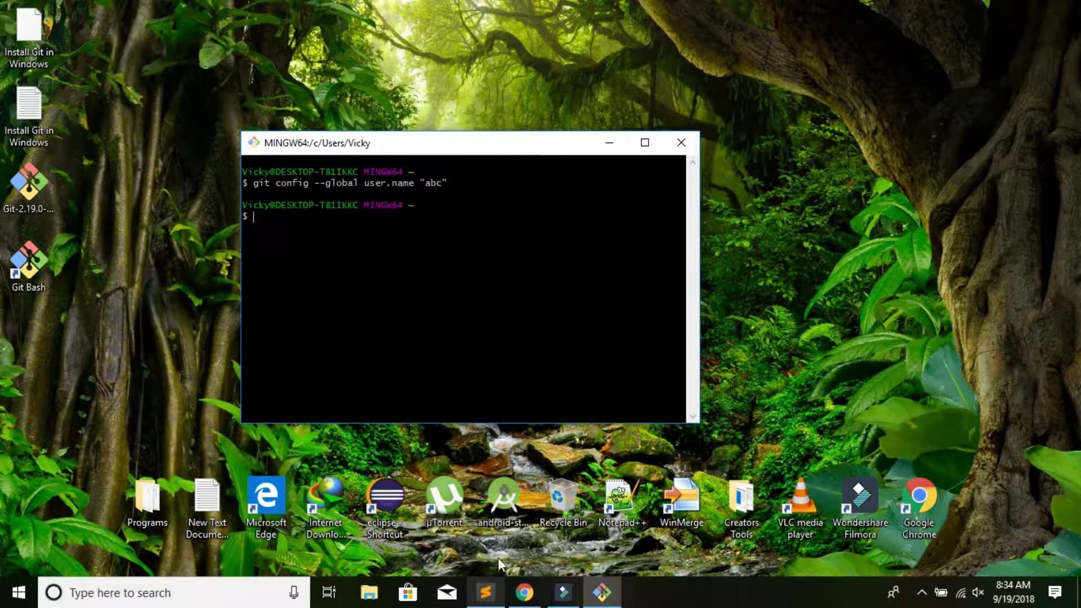
# Switch to the Sublime Text notes, copy the git config --global user.email command without its leading $ or trailing comment, and minimize the notes
pyautogui.click(499, 596)
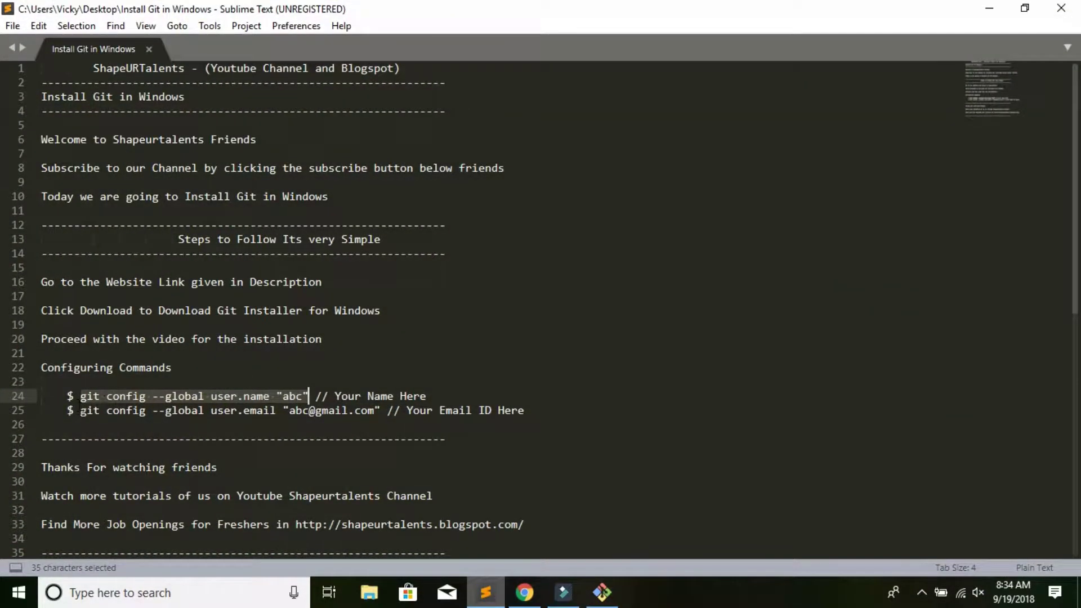
pyautogui.moveTo(80, 410); pyautogui.dragTo(380, 410)
pyautogui.rightClick(338, 413)
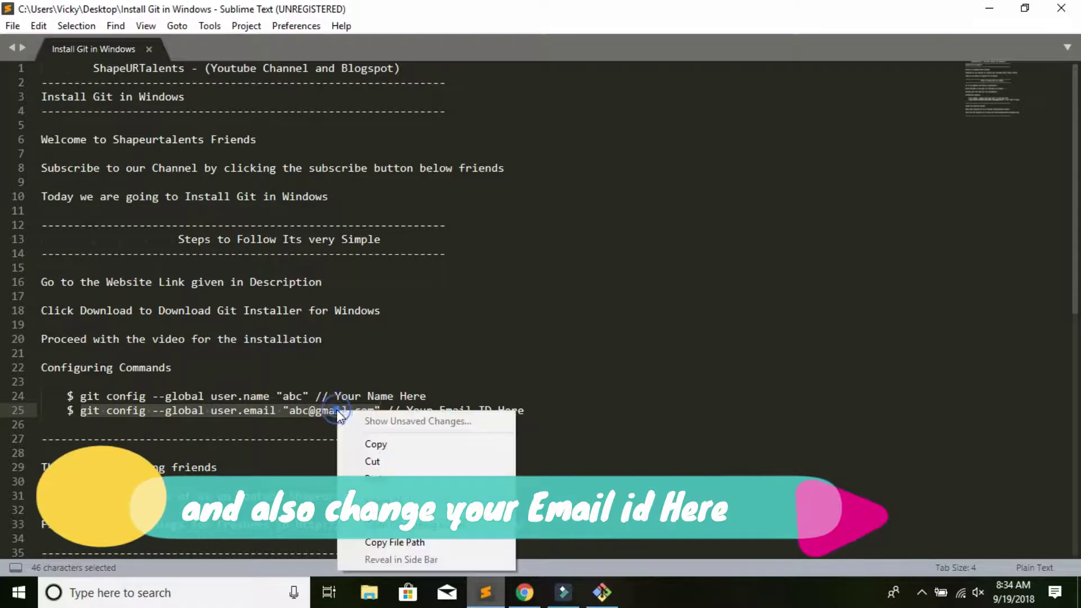
pyautogui.click(363, 443)
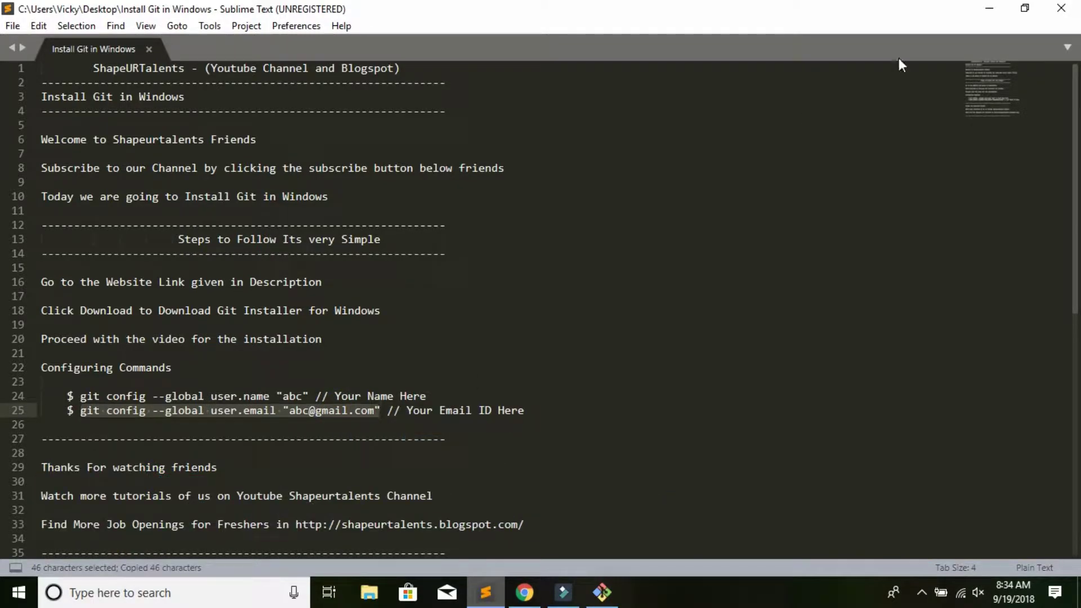
pyautogui.click(992, 11)
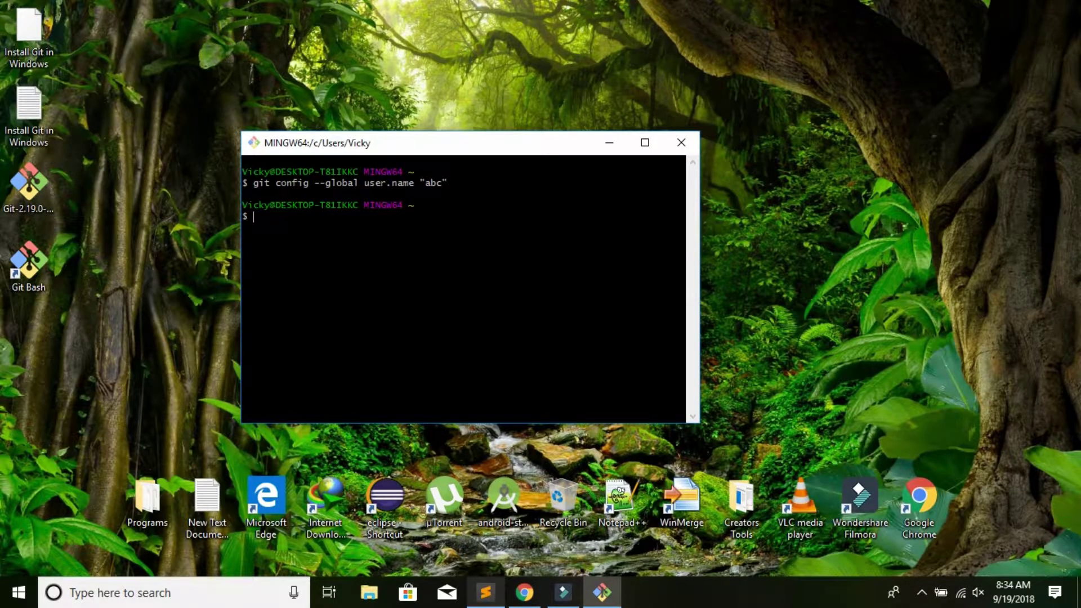
# Paste the git config --global user.email command with the sample email address into Git Bash and run it
pyautogui.rightClick(261, 215)
pyautogui.click(294, 265)
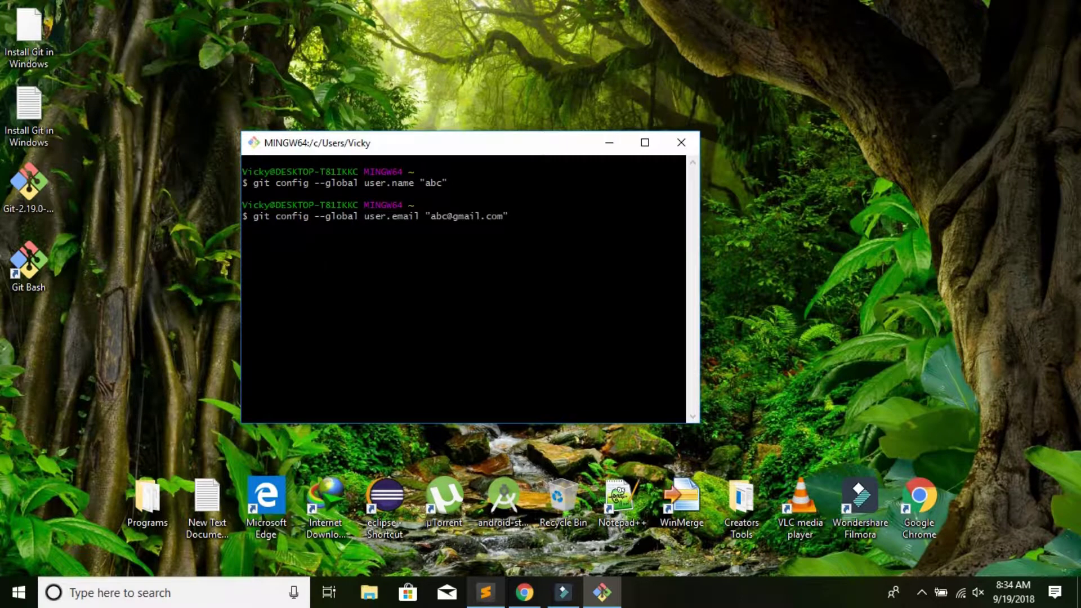
pyautogui.doubleClick(427, 183)
pyautogui.click(446, 222)
pyautogui.moveTo(430, 216); pyautogui.dragTo(501, 216)
pyautogui.click(511, 246)
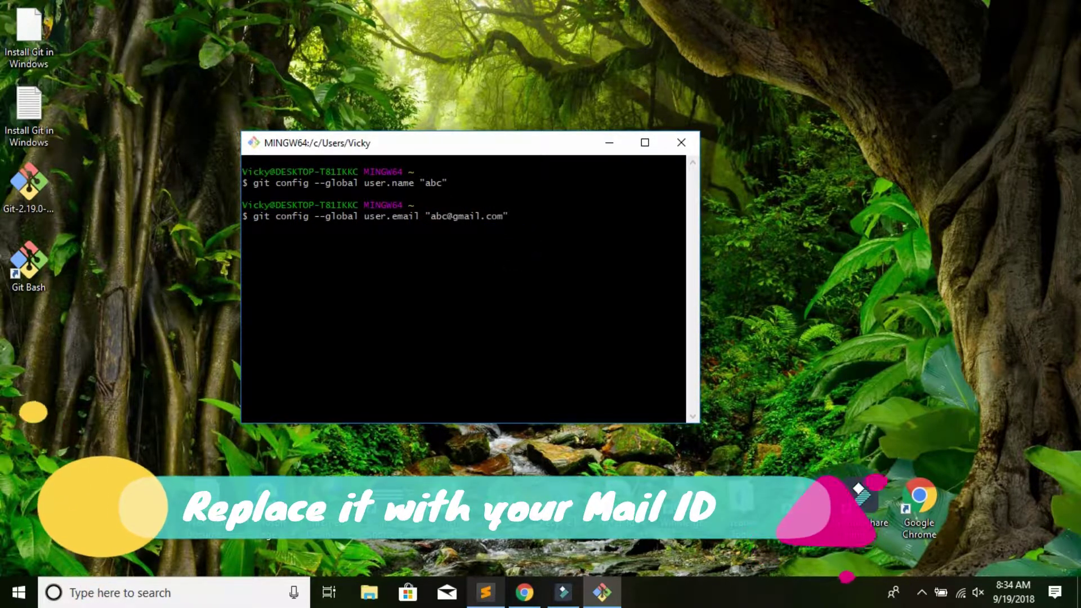
pyautogui.press('Return')
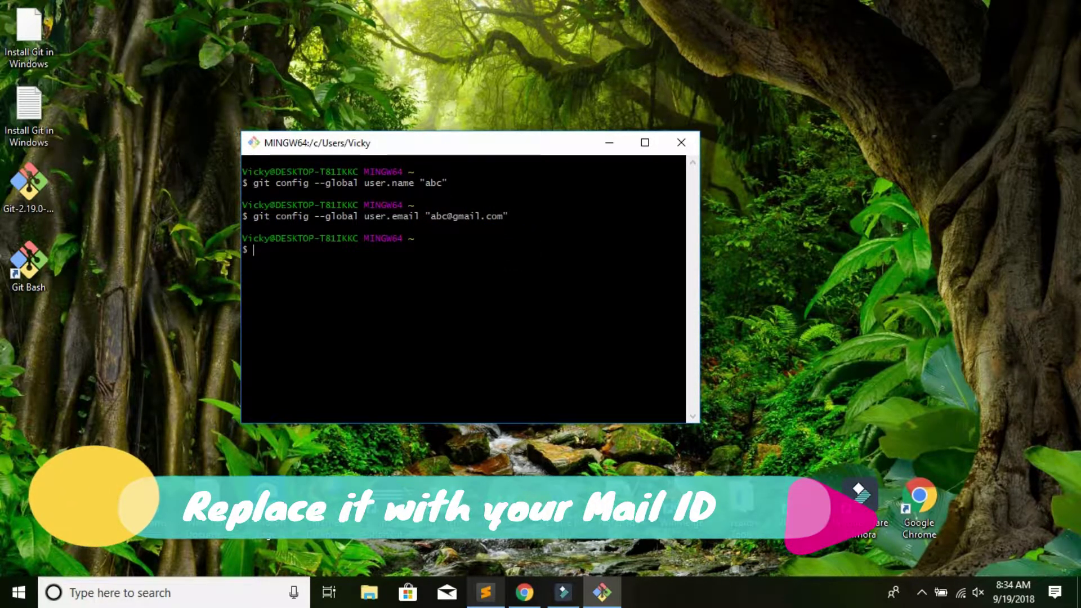
# Minimize the Git Bash window and refresh the desktop
pyautogui.click(609, 142)
pyautogui.rightClick(353, 170)
pyautogui.click(360, 240)
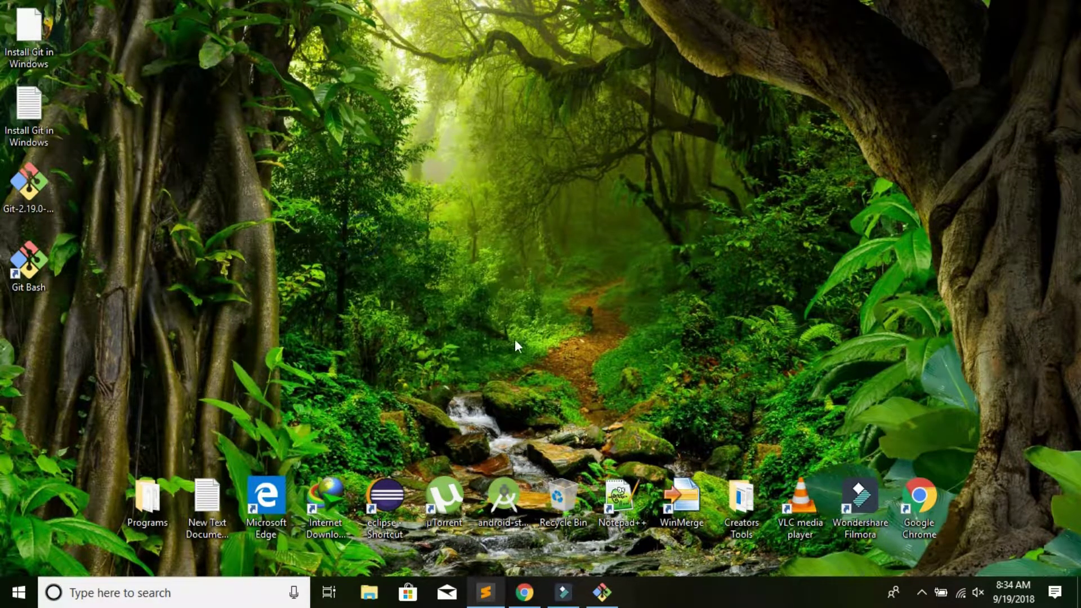
# Switch to the Sublime Text notes and review the closing lines about the YouTube channel and the job openings blog
pyautogui.click(498, 597)
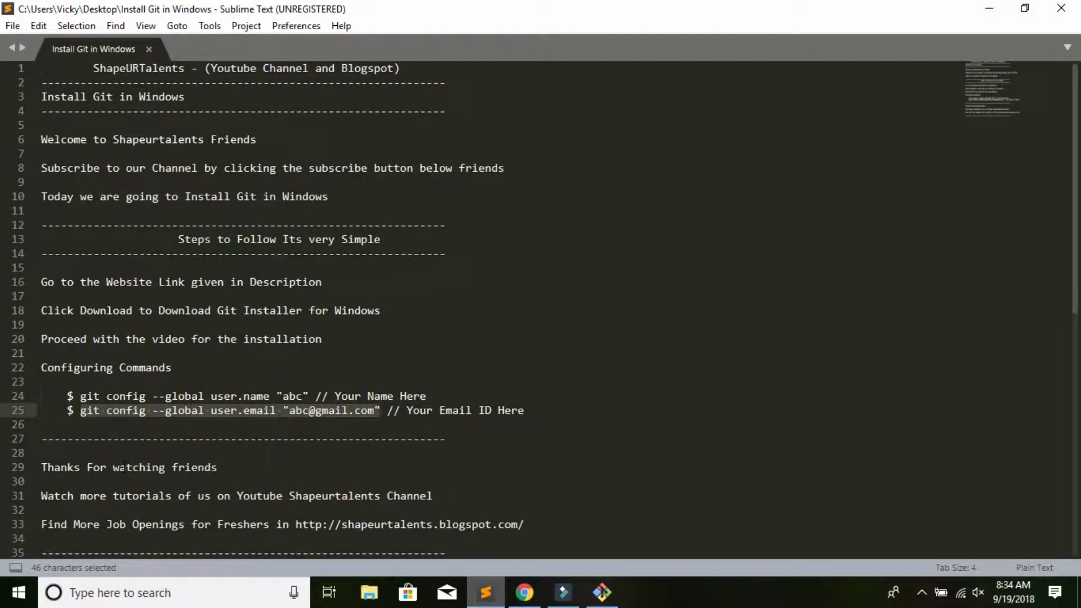
pyautogui.scroll(-2, 123, 467)
pyautogui.moveTo(244, 379); pyautogui.dragTo(53, 382)
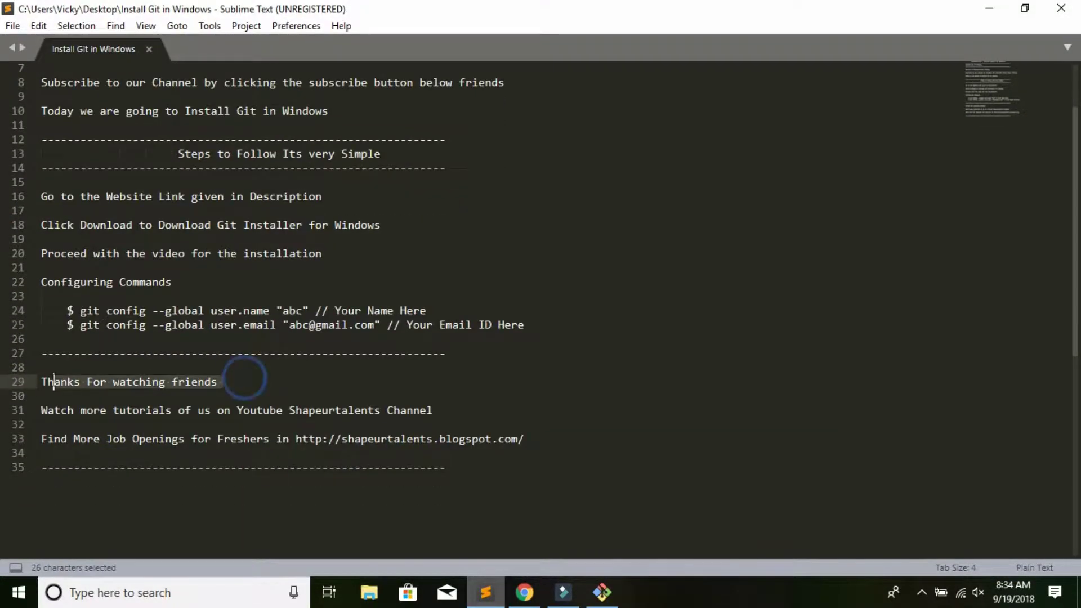
pyautogui.click(116, 420)
pyautogui.moveTo(434, 410); pyautogui.dragTo(53, 409)
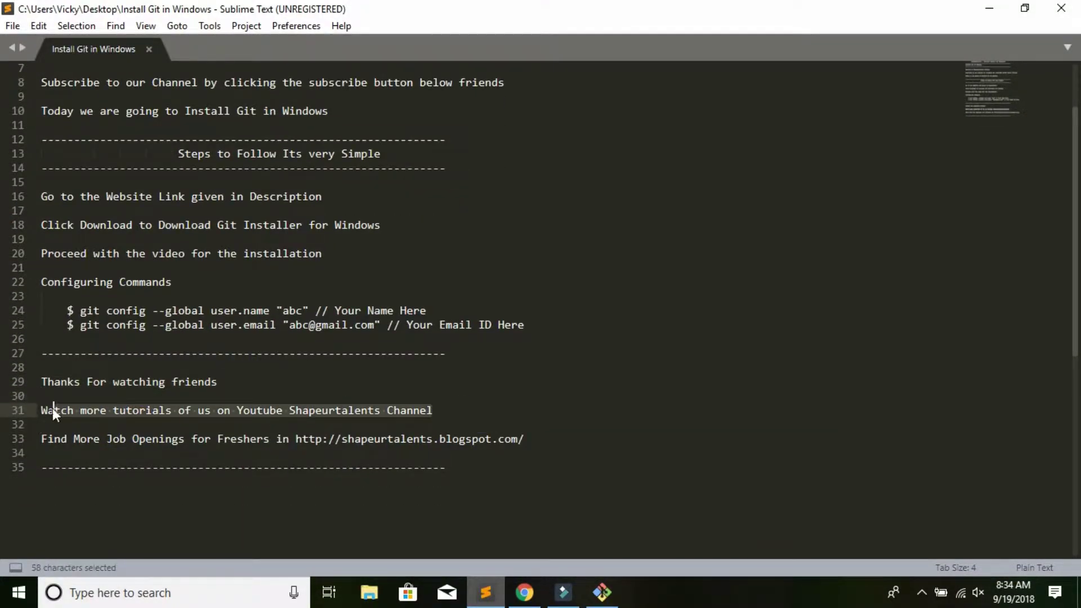
pyautogui.click(189, 423)
pyautogui.moveTo(574, 441); pyautogui.dragTo(61, 439)
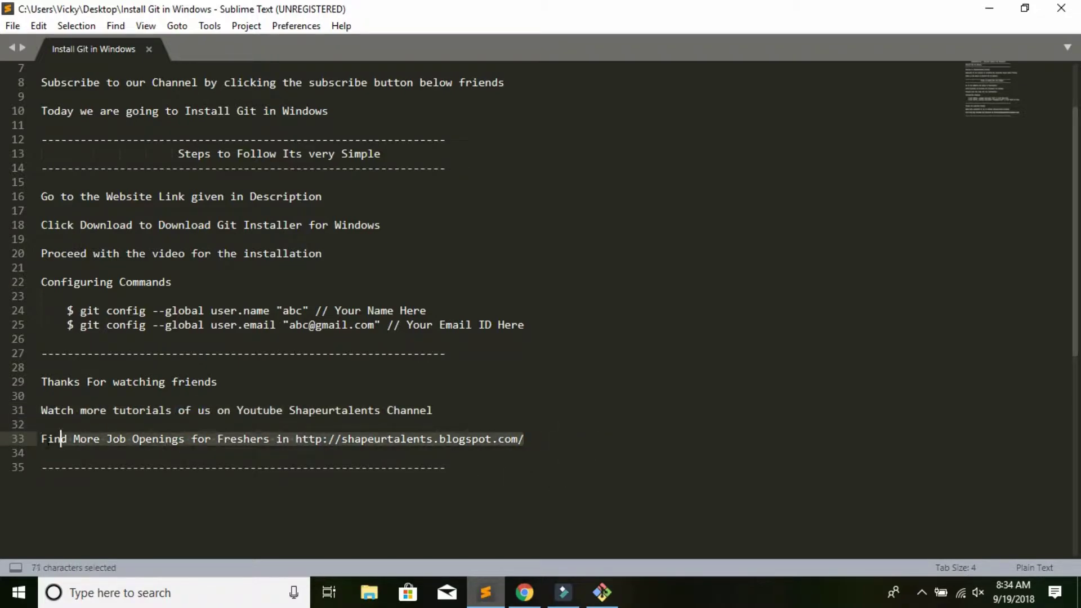
pyautogui.click(501, 392)
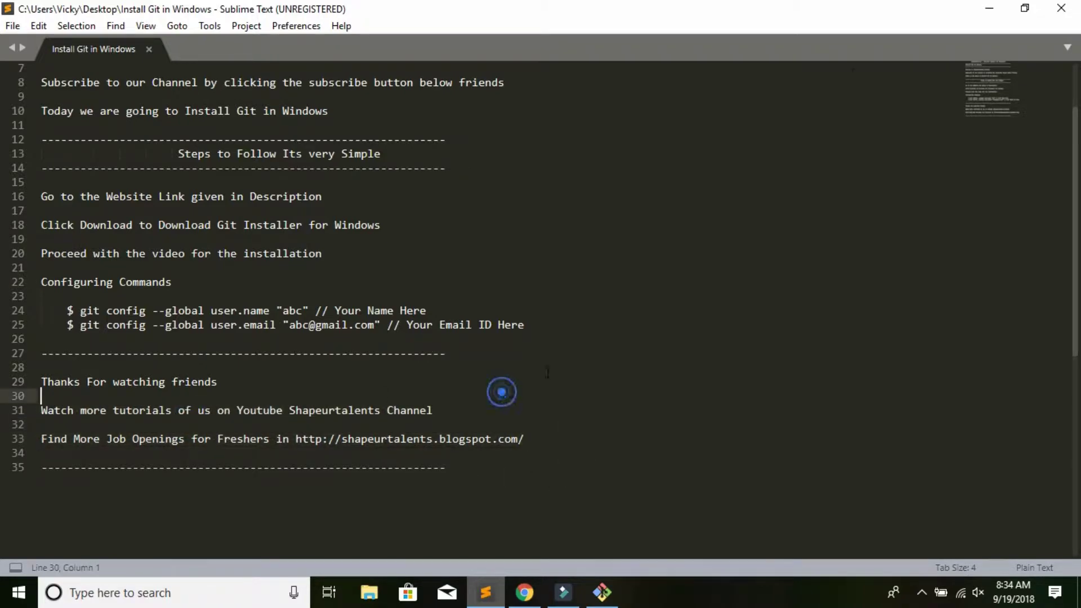
# Minimize the Sublime Text notes and refresh the desktop
pyautogui.click(989, 8)
pyautogui.rightClick(431, 144)
pyautogui.click(439, 209)
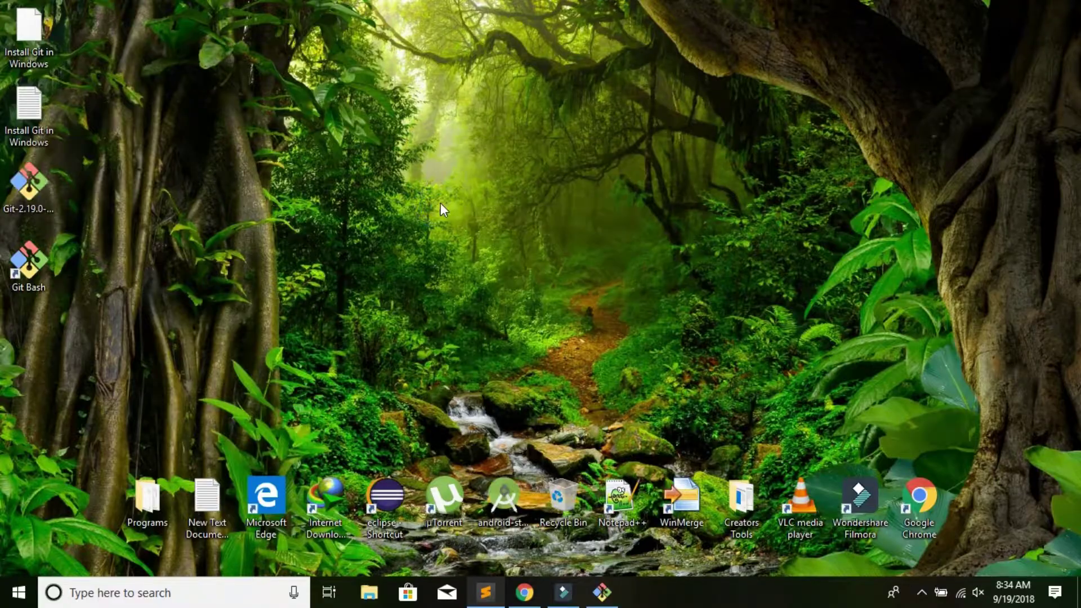